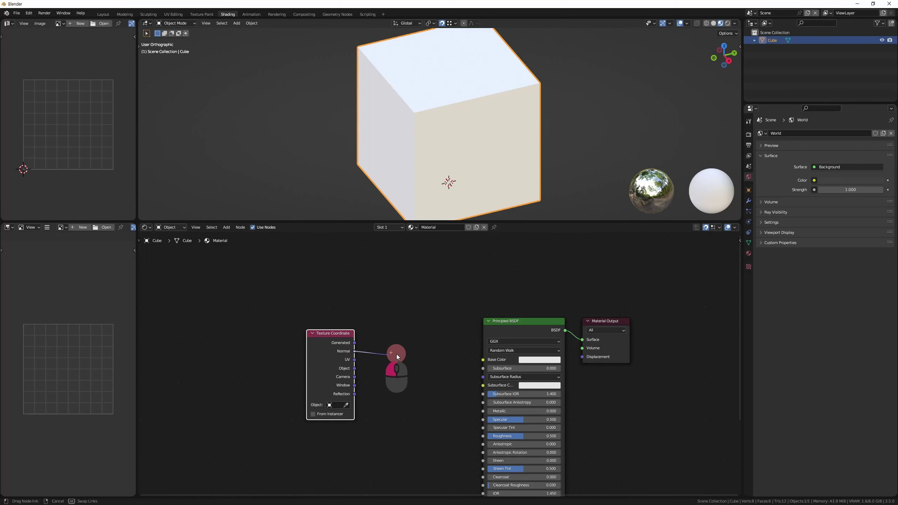
Move the Texture Coordinate node further away from the Principled BSDF node to leave room between them.
{"action": "left_click_drag", "start_coordinate": [401, 344], "coordinate": [403, 341]}
{"action": "left_click_drag", "start_coordinate": [322, 342], "coordinate": [357, 319]}
{"action": "left_click", "coordinate": [334, 367]}
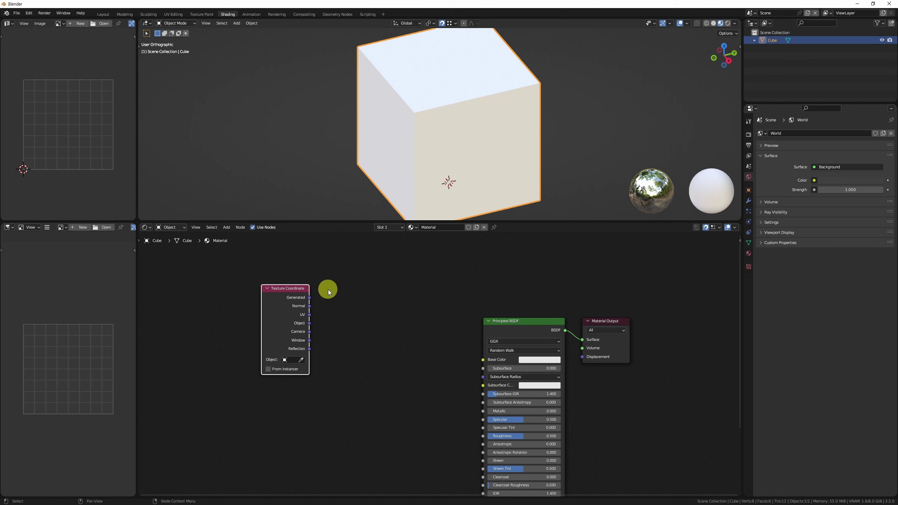
{"action": "key", "text": "g"}
{"action": "left_click", "coordinate": [302, 368]}
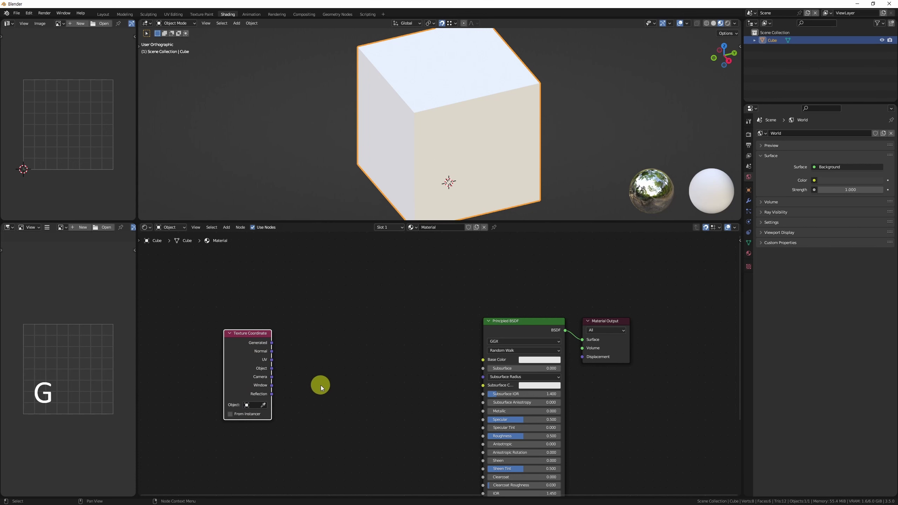
Search the list of addable shader nodes for "normal", then close it without adding one.
{"action": "middle_click_drag", "start_coordinate": [403, 382], "coordinate": [481, 379]}
{"action": "scroll", "coordinate": [309, 323], "scroll_direction": "up", "scroll_amount": 2}
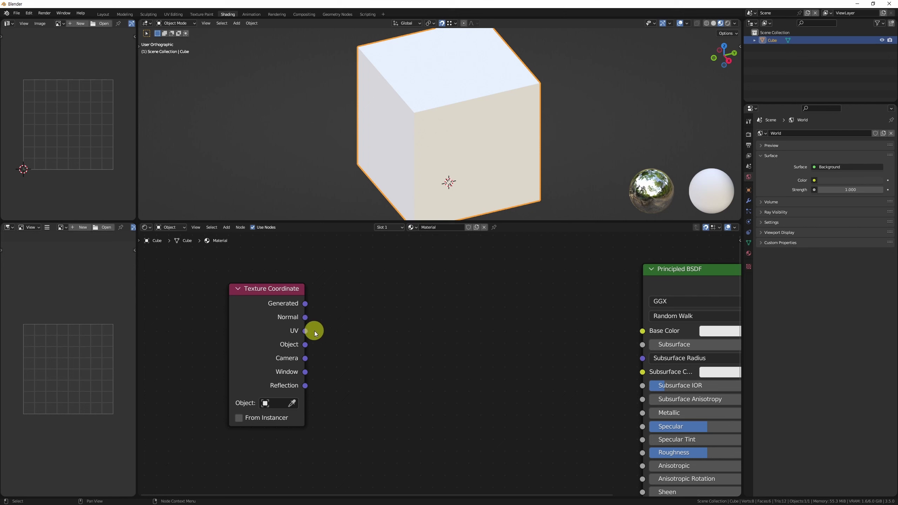
{"action": "key", "text": "shift+a"}
{"action": "left_click", "coordinate": [485, 355]}
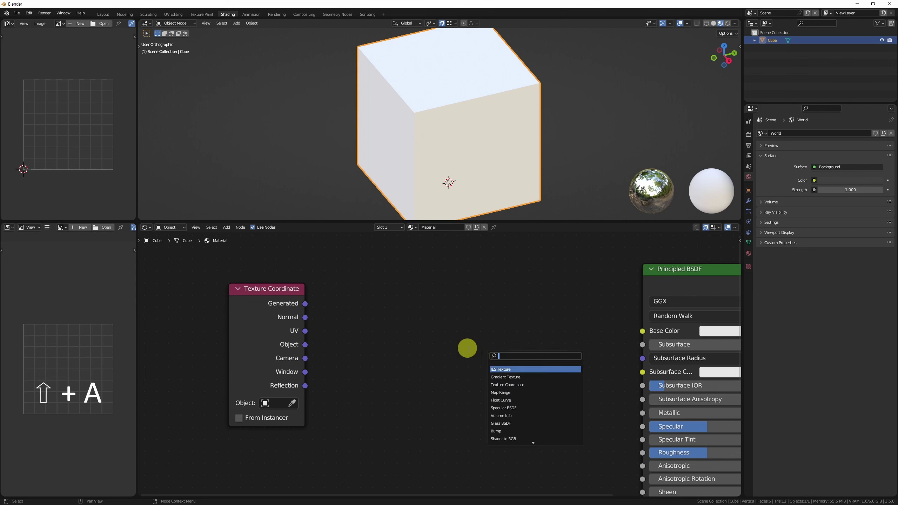
{"action": "type", "text": "normal"}
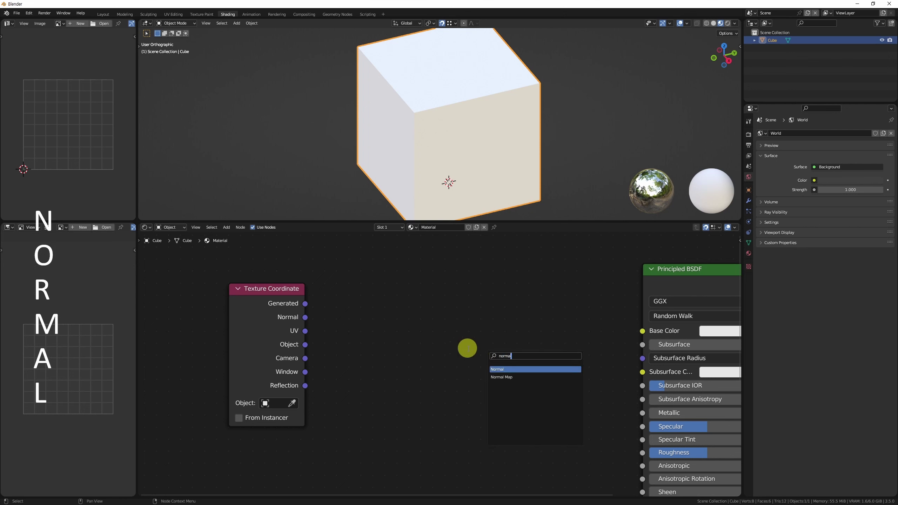
{"action": "key", "text": "Escape"}
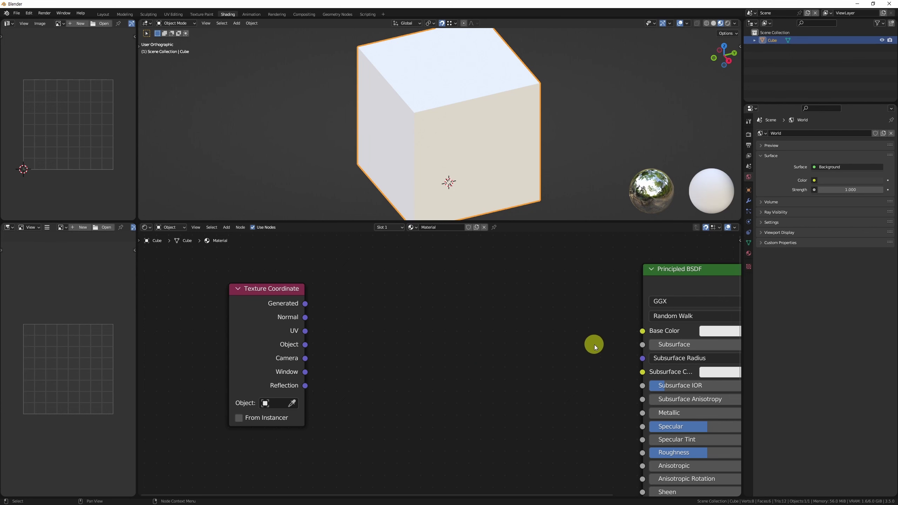
Search for "normal" among the node outputs that can feed the Principled BSDF's Base Color and examine the matching entries.
{"action": "left_click_drag", "start_coordinate": [643, 331], "coordinate": [527, 346]}
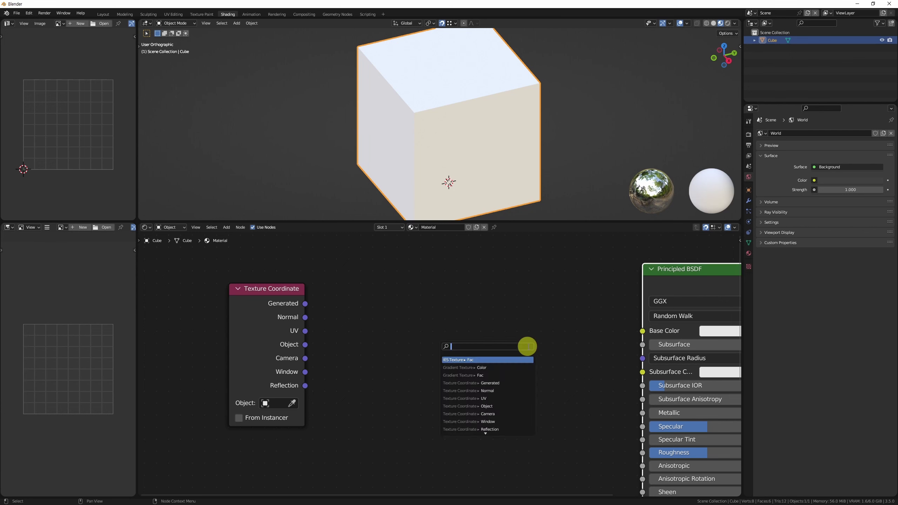
{"action": "type", "text": "normal"}
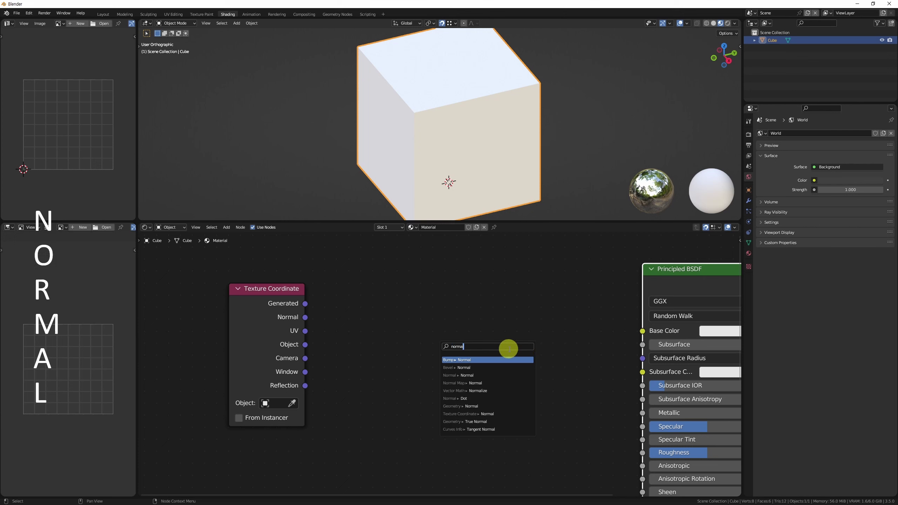
{"action": "key", "text": "Down"}
{"action": "key", "text": "Down"}
{"action": "key", "text": "Down"}
{"action": "key", "text": "Down"}
{"action": "key", "text": "Down"}
{"action": "key", "text": "Down"}
{"action": "key", "text": "Down"}
{"action": "key", "text": "Down"}
{"action": "key", "text": "Down"}
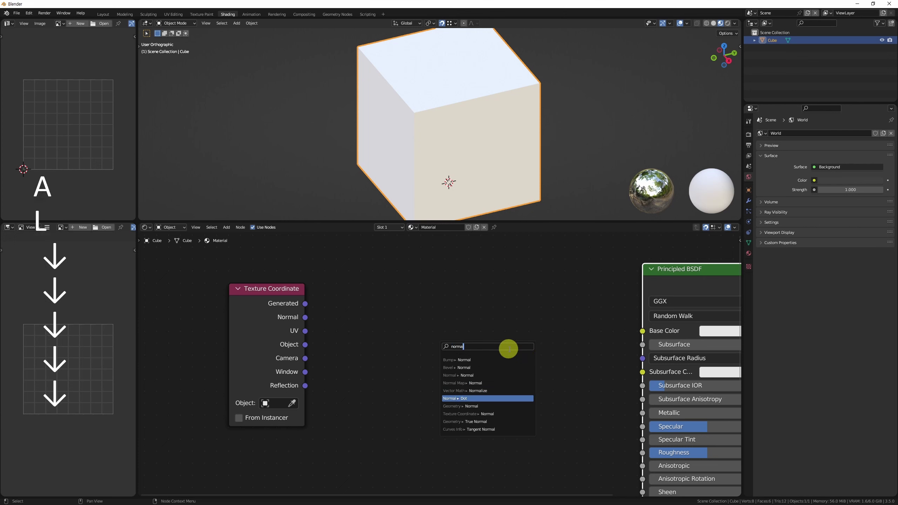
{"action": "key", "text": "Up"}
{"action": "key", "text": "Up"}
{"action": "key", "text": "Up"}
{"action": "key", "text": "Up"}
{"action": "key", "text": "Up"}
{"action": "key", "text": "Up"}
{"action": "key", "text": "Up"}
{"action": "key", "text": "Up"}
{"action": "key", "text": "Up"}
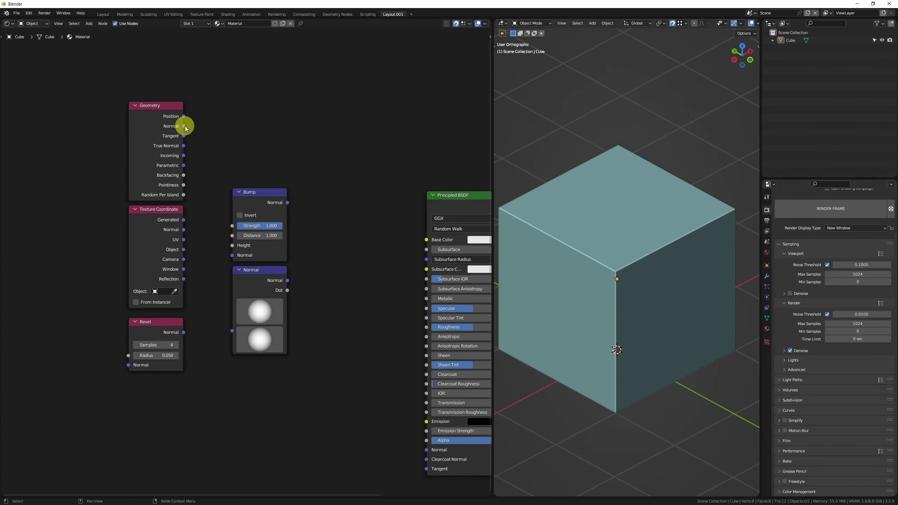
Try pulling links from the Normal outputs of the Geometry, Texture Coordinate and Bevel nodes.
{"action": "left_click_drag", "start_coordinate": [184, 126], "coordinate": [243, 131]}
{"action": "left_click_drag", "start_coordinate": [183, 230], "coordinate": [286, 125]}
{"action": "left_click_drag", "start_coordinate": [183, 333], "coordinate": [207, 373]}
Add a Normal Map node below the Normal node, and select it together with the Bump and Normal nodes.
{"action": "left_click_drag", "start_coordinate": [301, 161], "coordinate": [310, 300]}
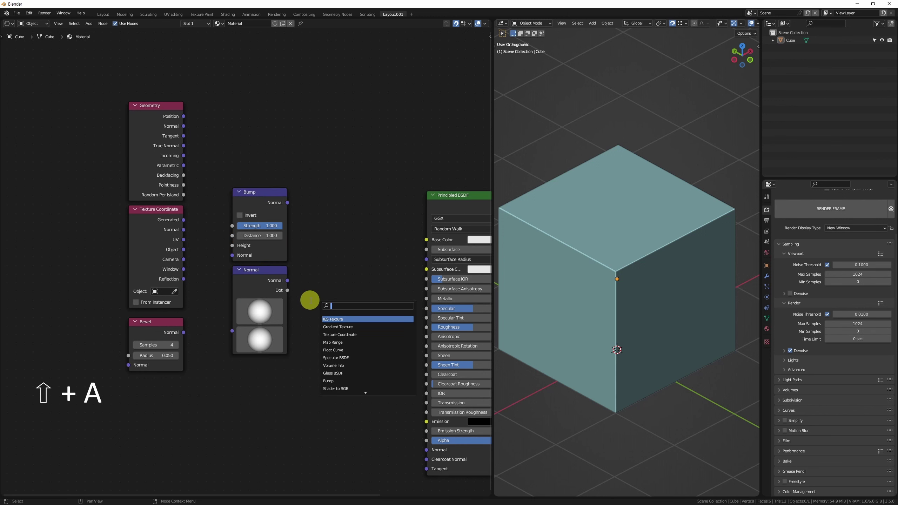
{"action": "type", "text": "norm"}
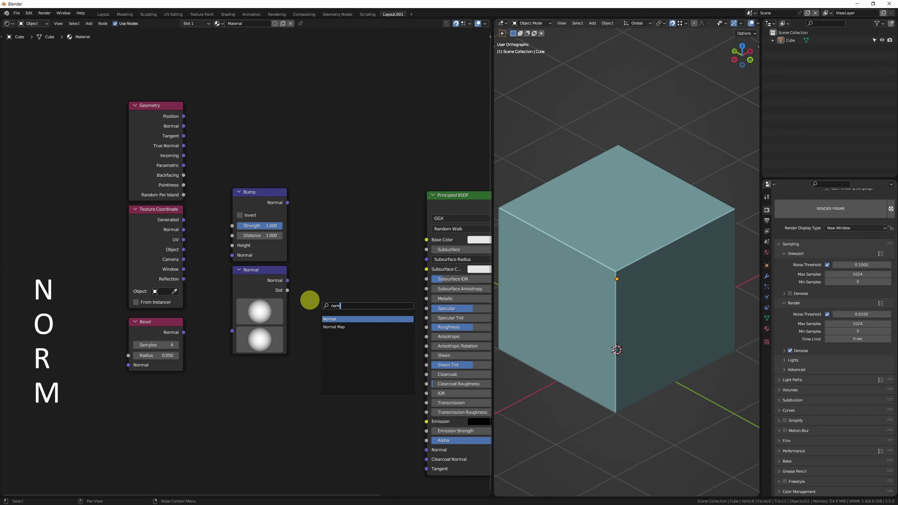
{"action": "key", "text": "Down"}
{"action": "key", "text": "Return"}
{"action": "key", "text": "Return"}
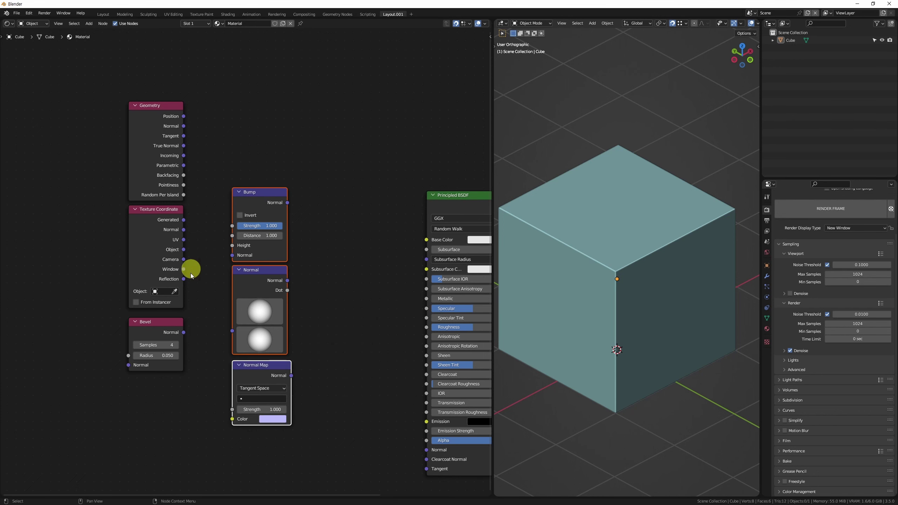
Move the Bump, Normal and Normal Map nodes lower and link Bump's Normal output to the Principled BSDF's Normal input.
{"action": "key", "text": "g"}
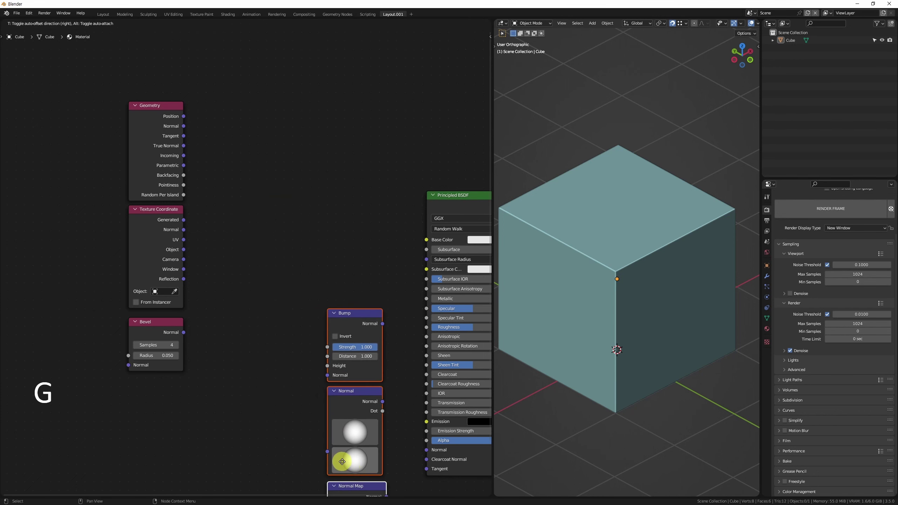
{"action": "left_click", "coordinate": [343, 461]}
{"action": "middle_click_drag", "start_coordinate": [280, 405], "coordinate": [265, 257]}
{"action": "left_click_drag", "start_coordinate": [369, 175], "coordinate": [411, 302]}
{"action": "key", "text": "g"}
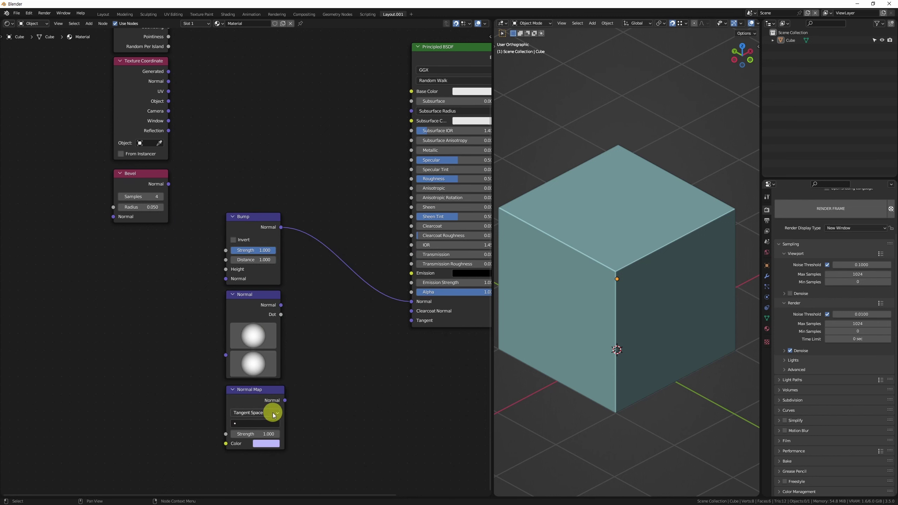
Cut the link from Bump to the Principled BSDF and delete the Bump, Normal and Normal Map nodes.
{"action": "mouse_move", "coordinate": [368, 259]}
{"action": "right_mouse_down", "text": "ctrl"}
{"action": "mouse_move", "coordinate": [374, 255]}
{"action": "mouse_move", "coordinate": [341, 356]}
{"action": "right_mouse_up", "text": "ctrl"}
{"action": "left_click_drag", "start_coordinate": [342, 174], "coordinate": [243, 420]}
{"action": "key", "text": "ctrl+x"}
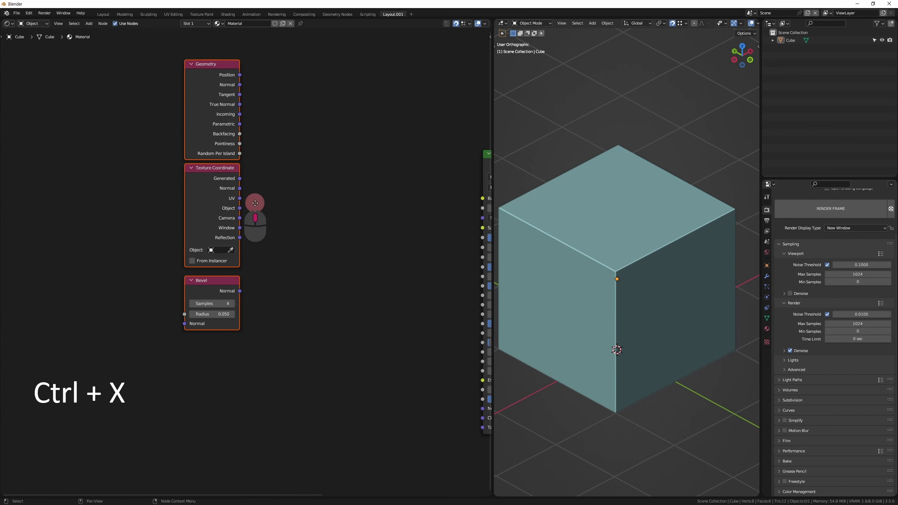
Move the Geometry, Texture Coordinate and Bevel nodes down beside the Principled BSDF, with Bevel directly beneath Texture Coordinate.
{"action": "middle_click_drag", "start_coordinate": [255, 202], "coordinate": [232, 195]}
{"action": "key", "text": "g"}
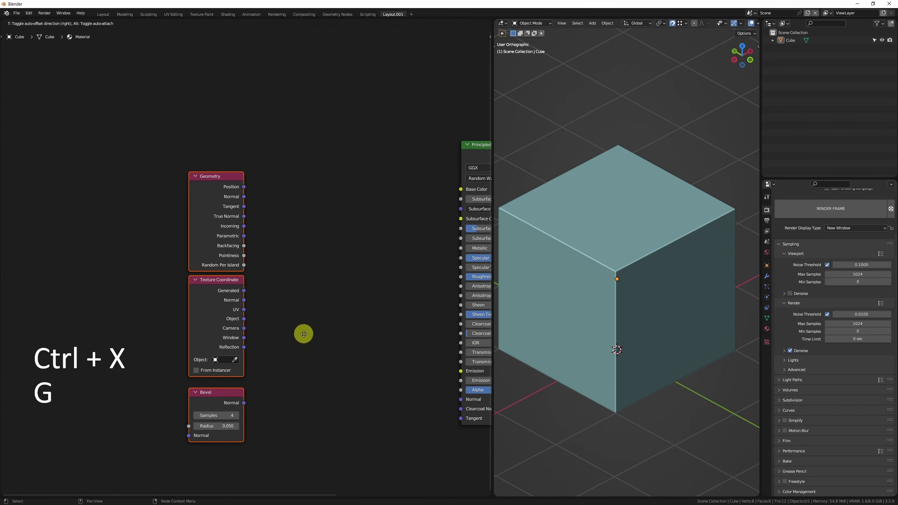
{"action": "left_click", "coordinate": [297, 323]}
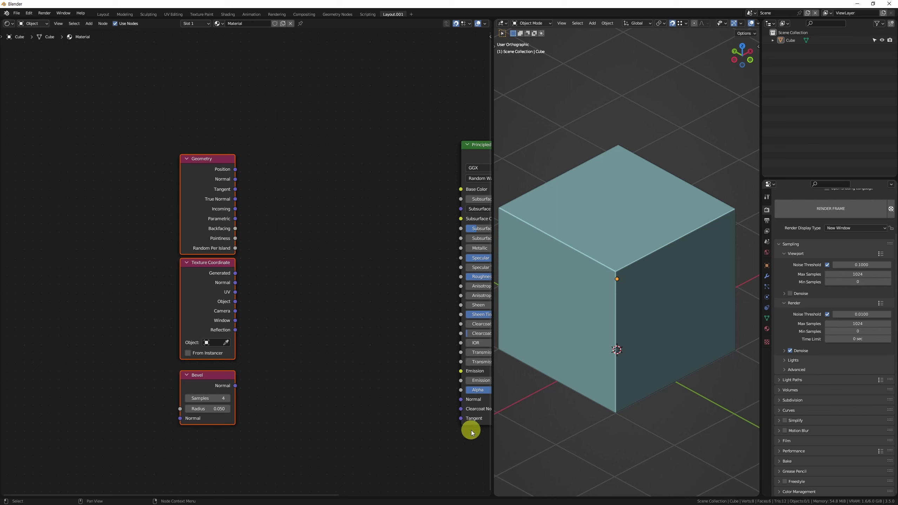
{"action": "left_click_drag", "start_coordinate": [235, 183], "coordinate": [327, 191]}
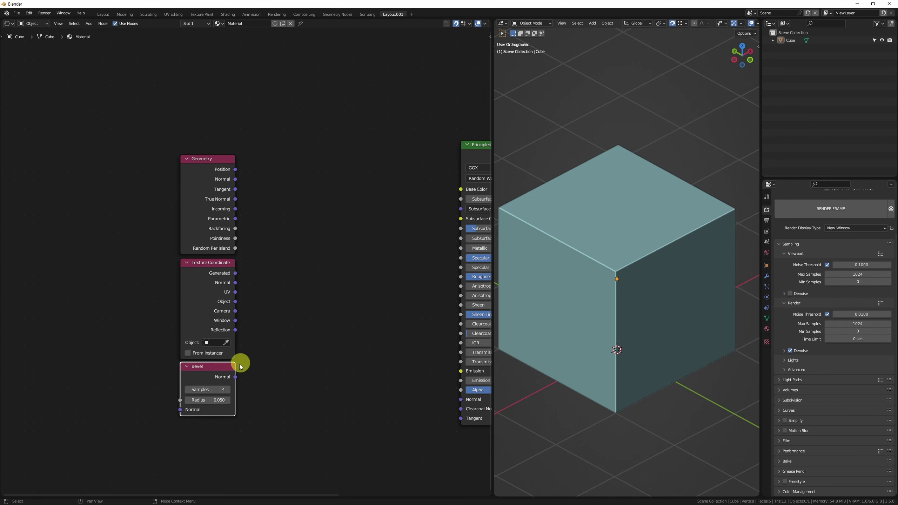
Try pulling a link from the Geometry node's Normal output and another from the Texture Coordinate node's Normal output.
{"action": "scroll", "coordinate": [279, 230], "scroll_direction": "up", "scroll_amount": 2}
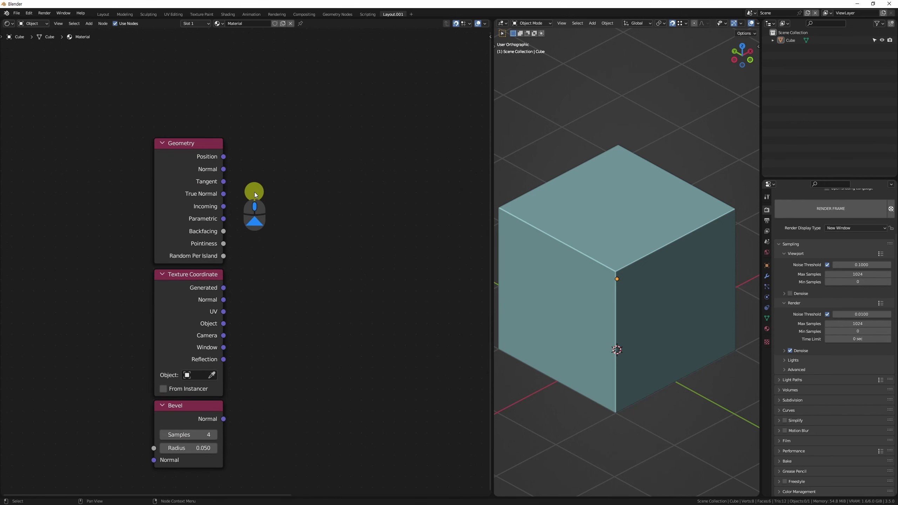
{"action": "left_click_drag", "start_coordinate": [223, 171], "coordinate": [300, 178]}
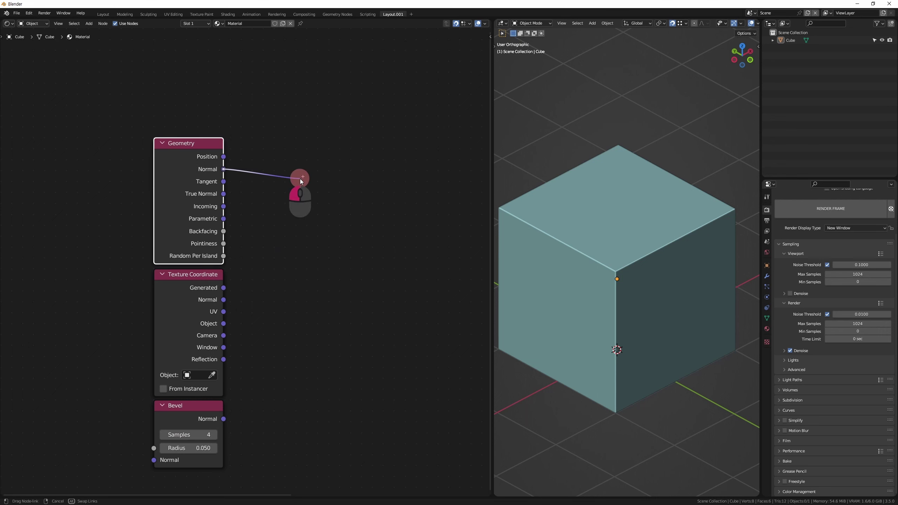
{"action": "key", "text": "Escape"}
{"action": "left_click_drag", "start_coordinate": [225, 300], "coordinate": [316, 276]}
{"action": "key", "text": "Escape"}
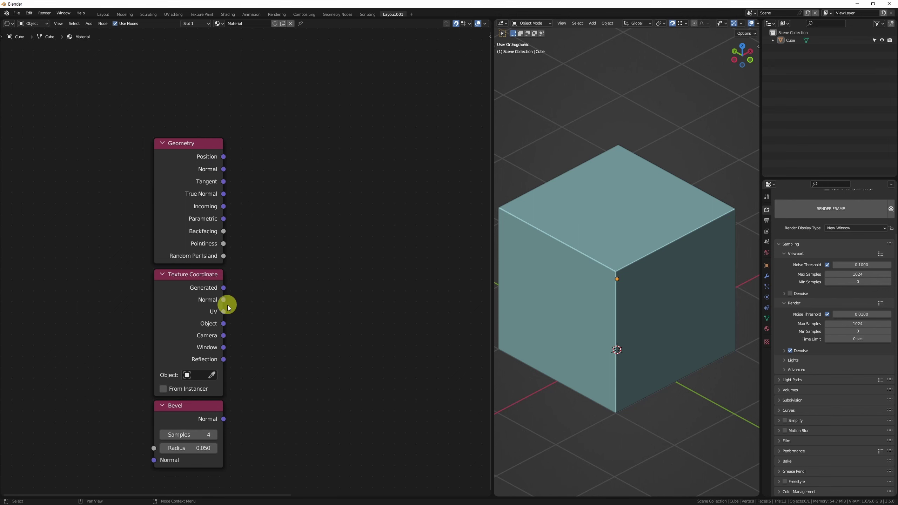
Widen the 3D viewport and move the Bevel node down, well clear of the Texture Coordinate node.
{"action": "left_click_drag", "start_coordinate": [492, 336], "coordinate": [468, 339]}
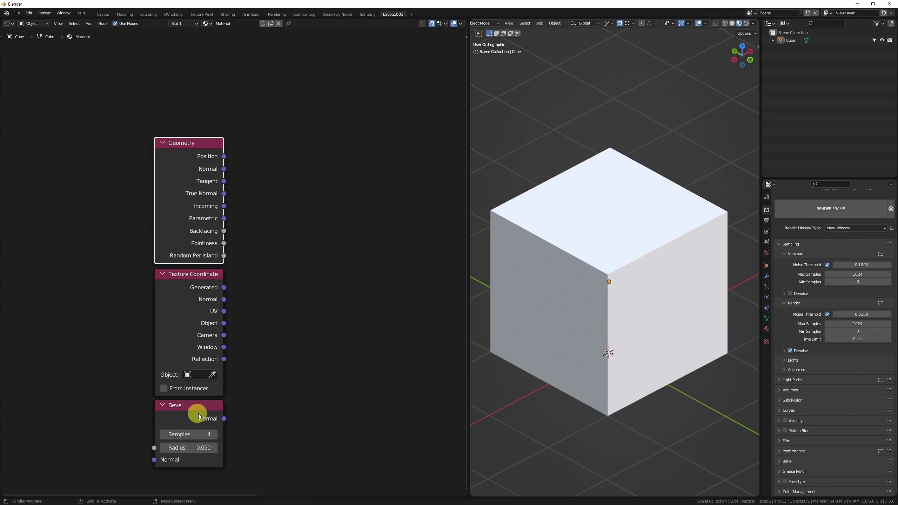
{"action": "middle_click_drag", "start_coordinate": [199, 414], "coordinate": [242, 312]}
{"action": "left_click_drag", "start_coordinate": [241, 312], "coordinate": [241, 410]}
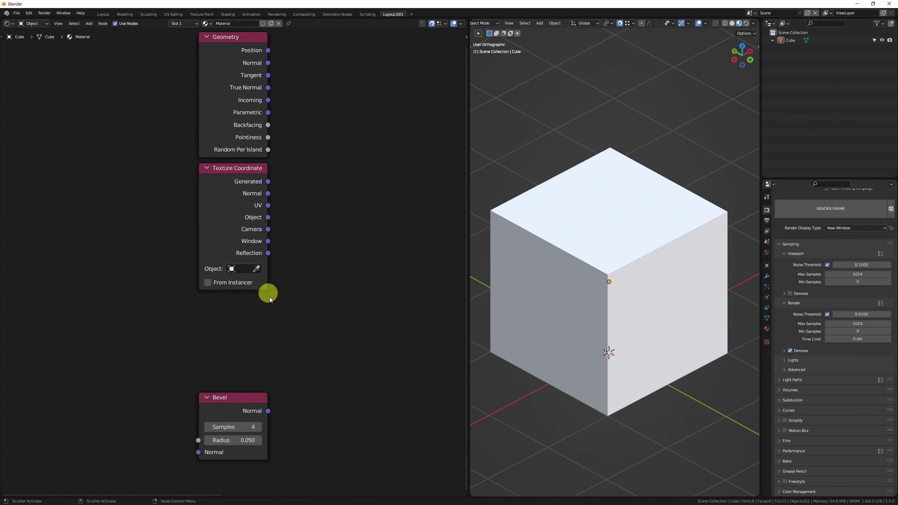
{"action": "middle_click_drag", "start_coordinate": [275, 323], "coordinate": [218, 435]}
Try links from the Normal outputs of Texture Coordinate and Geometry, cancel both and deselect the nodes.
{"action": "left_click", "coordinate": [197, 285]}
{"action": "left_click_drag", "start_coordinate": [216, 310], "coordinate": [261, 312]}
{"action": "key", "text": "Escape"}
{"action": "left_click_drag", "start_coordinate": [211, 175], "coordinate": [259, 193]}
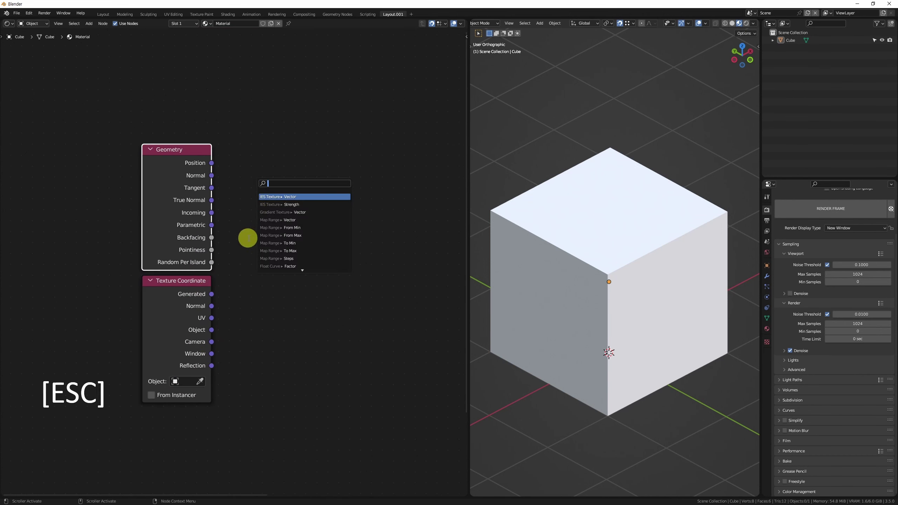
{"action": "key", "text": "Escape"}
{"action": "left_click", "coordinate": [240, 286]}
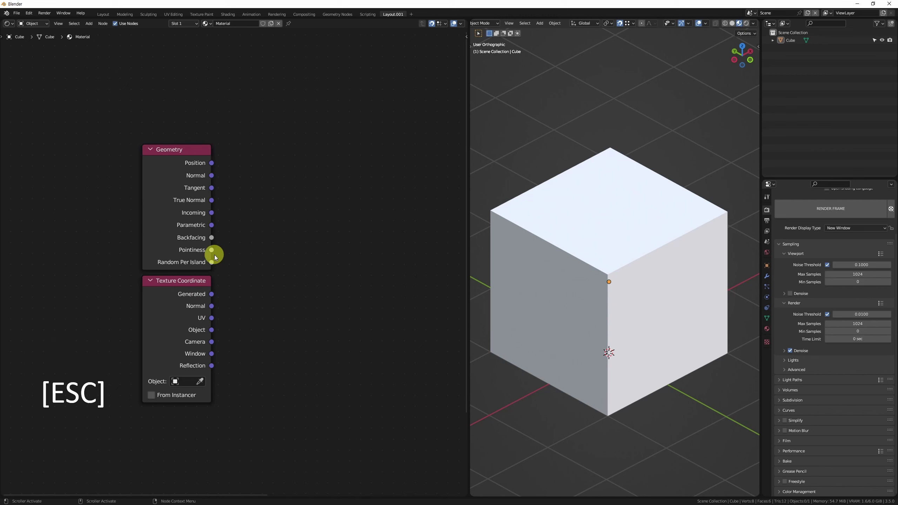
Start sampling a reference object for the Texture Coordinate node, then cancel the eyedropper.
{"action": "mouse_move", "coordinate": [173, 278]}
{"action": "left_mouse_down"}
{"action": "mouse_move", "coordinate": [239, 288]}
{"action": "mouse_move", "coordinate": [334, 166]}
{"action": "mouse_move", "coordinate": [335, 146]}
{"action": "mouse_move", "coordinate": [253, 265]}
{"action": "mouse_move", "coordinate": [135, 288]}
{"action": "mouse_move", "coordinate": [171, 288]}
{"action": "left_mouse_up"}
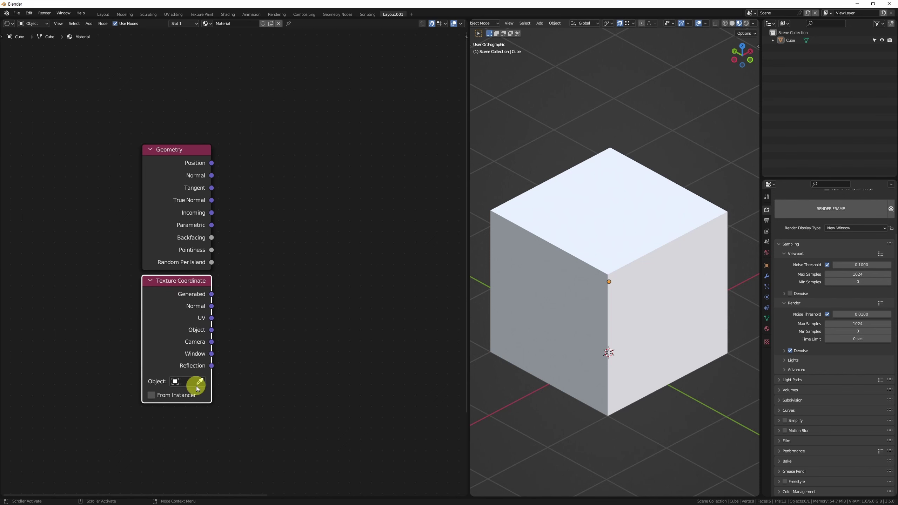
{"action": "left_click", "coordinate": [199, 381]}
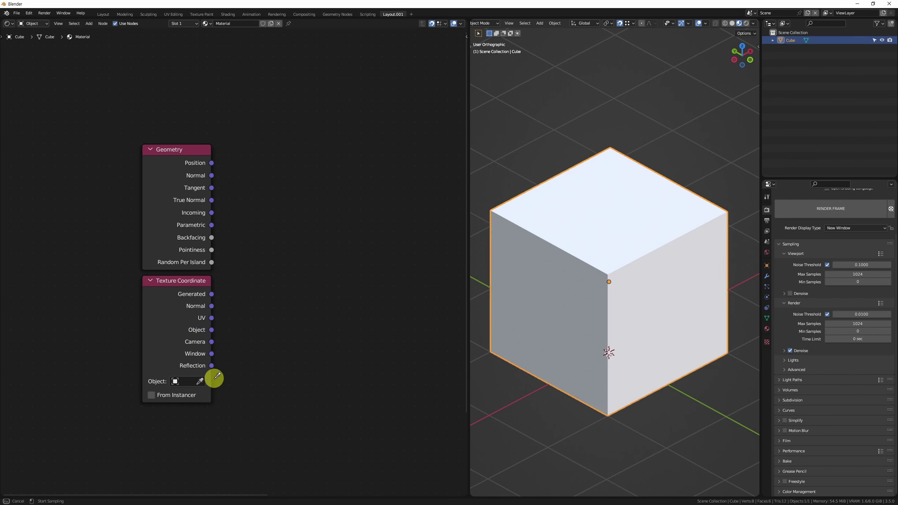
{"action": "key", "text": "Escape"}
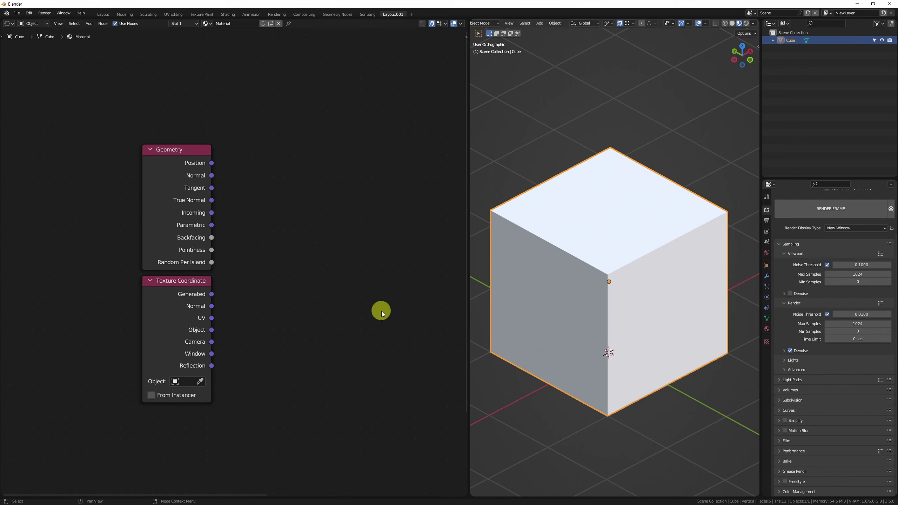
Move the Texture Coordinate node down to leave a gap beneath the Geometry node.
{"action": "left_click_drag", "start_coordinate": [185, 290], "coordinate": [185, 323]}
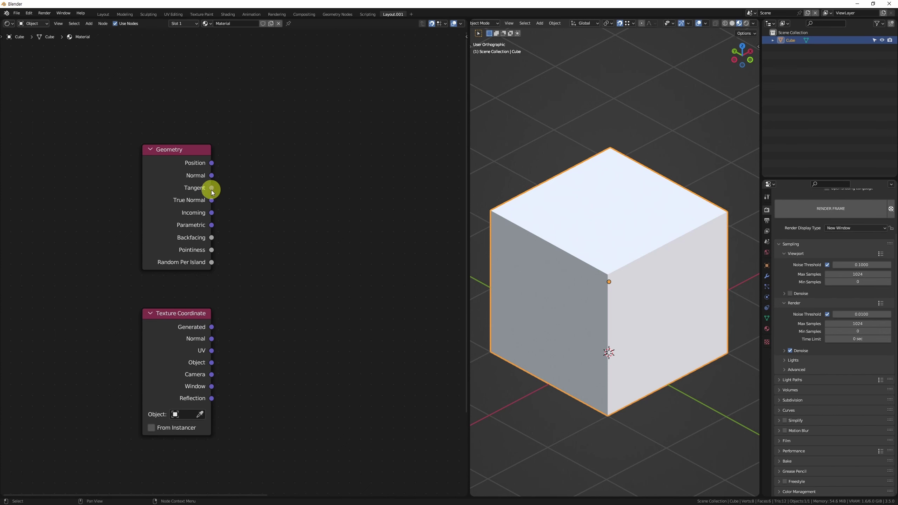
{"action": "left_click_drag", "start_coordinate": [186, 163], "coordinate": [184, 175]}
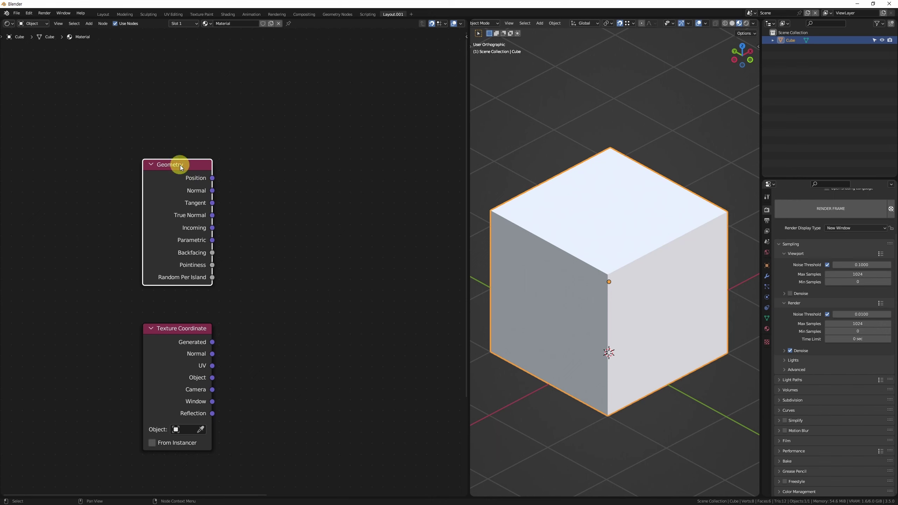
{"action": "left_click", "coordinate": [575, 234]}
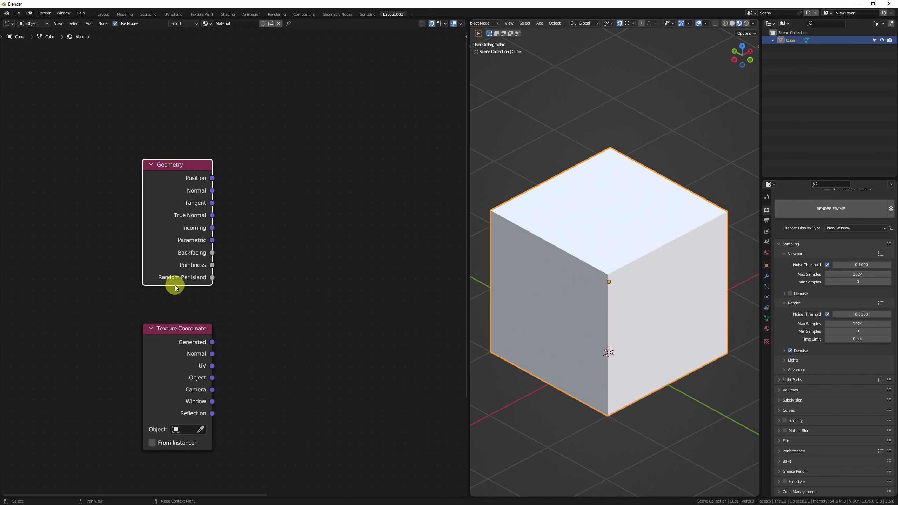
Try pulling links from the Geometry node's Backfacing and Incoming outputs and the Texture Coordinate node's Reflection output.
{"action": "left_click_drag", "start_coordinate": [213, 255], "coordinate": [230, 260]}
{"action": "key", "text": "Escape"}
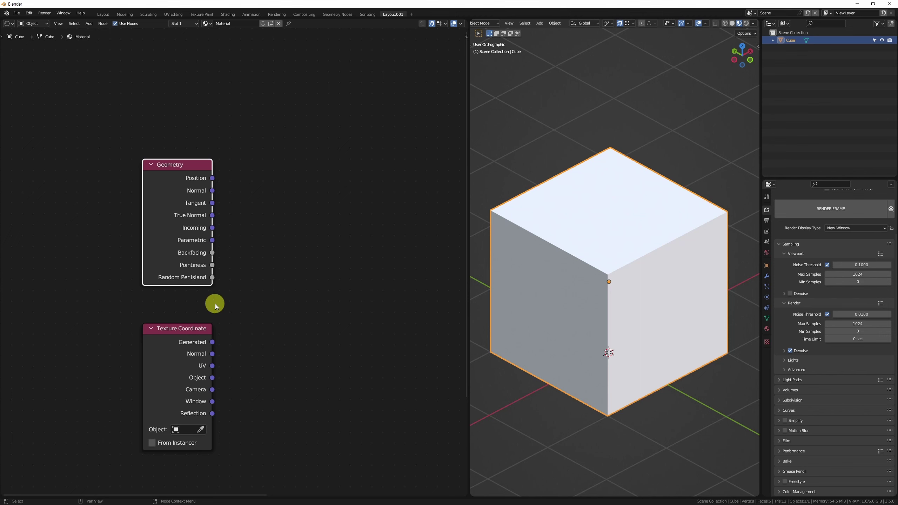
{"action": "left_click_drag", "start_coordinate": [212, 227], "coordinate": [277, 220]}
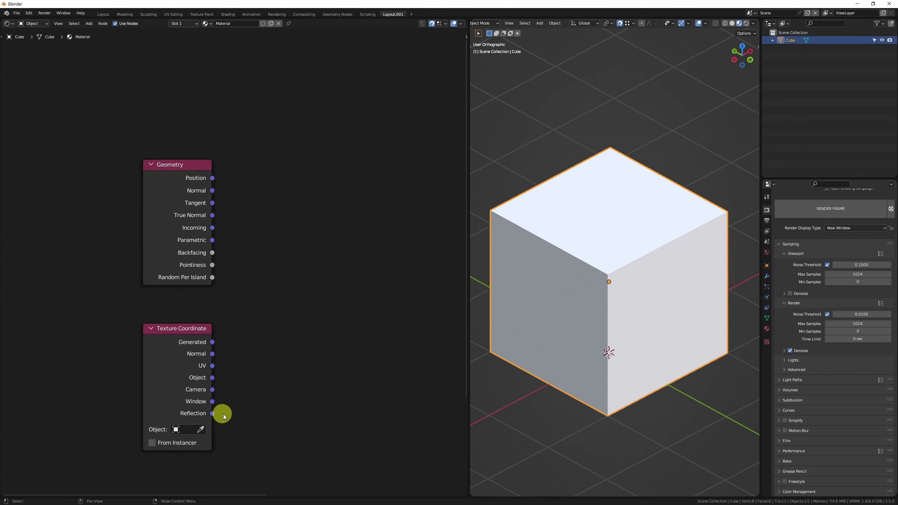
{"action": "left_click_drag", "start_coordinate": [212, 414], "coordinate": [290, 304]}
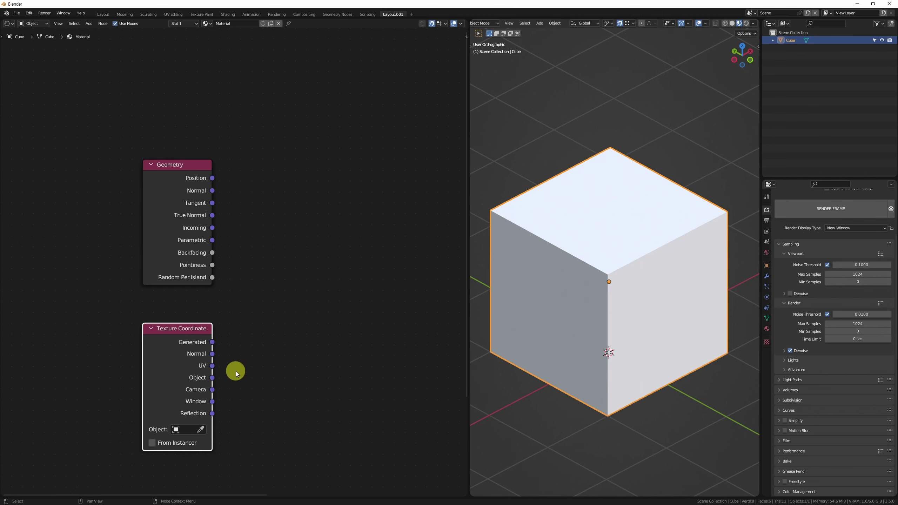
Try links from the Geometry node's Incoming output and the Texture Coordinate node's Reflection output, leaving both unconnected.
{"action": "left_click_drag", "start_coordinate": [212, 228], "coordinate": [264, 227]}
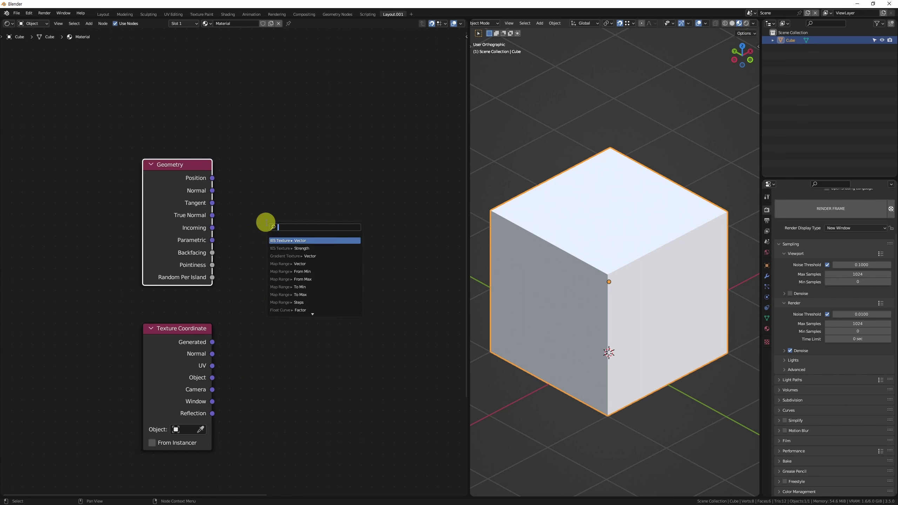
{"action": "left_click_drag", "start_coordinate": [213, 413], "coordinate": [268, 356]}
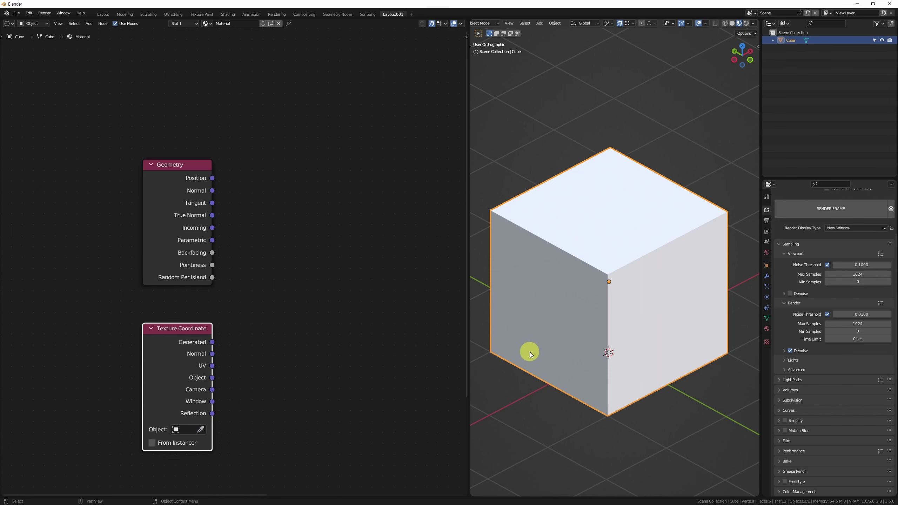
{"action": "left_click", "coordinate": [194, 176]}
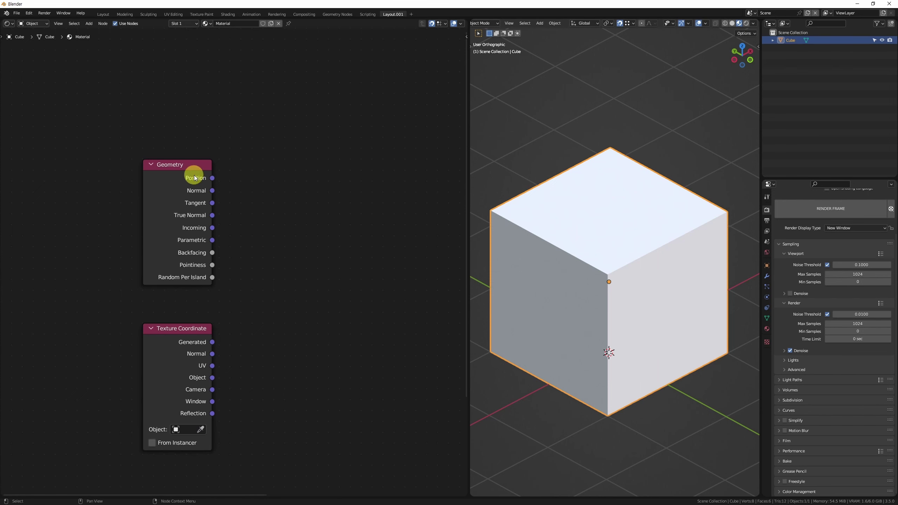
Preview the Geometry node's Normal output through the Material Output's Surface and inspect the colours on all sides of the cube.
{"action": "left_click", "coordinate": [172, 183], "text": "ctrl+shift"}
{"action": "left_click", "coordinate": [204, 224], "text": "ctrl+shift"}
{"action": "scroll", "coordinate": [216, 247], "scroll_direction": "right", "scroll_amount": 5, "text": "ctrl"}
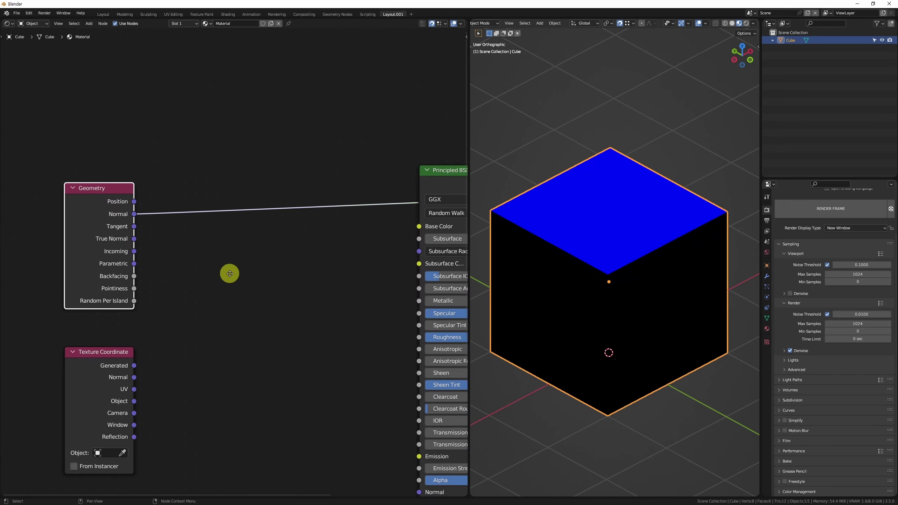
{"action": "middle_click_drag", "start_coordinate": [688, 305], "coordinate": [547, 344]}
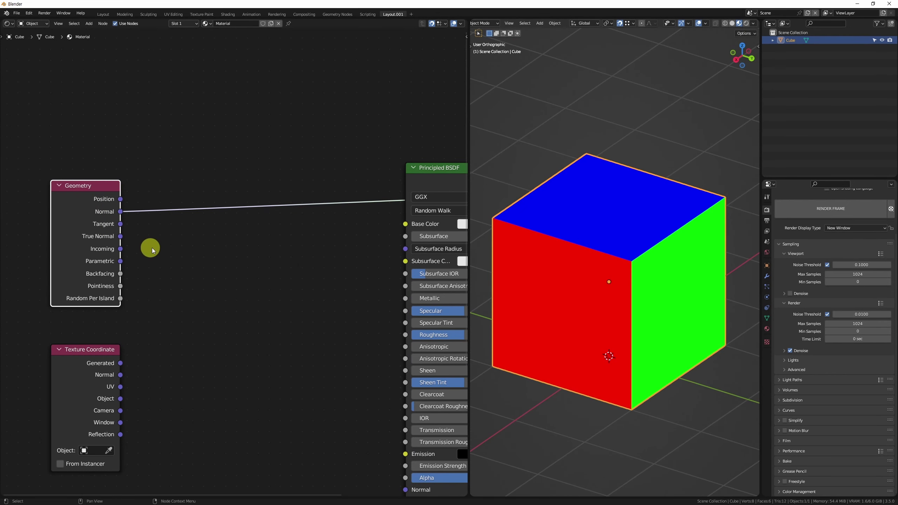
{"action": "scroll", "coordinate": [336, 244], "scroll_direction": "right", "scroll_amount": 5, "text": "ctrl"}
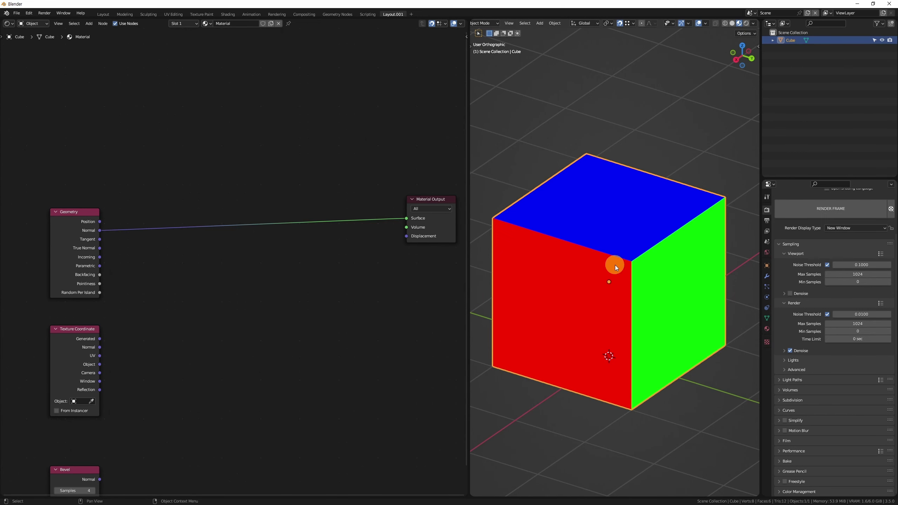
{"action": "middle_click_drag", "start_coordinate": [596, 332], "coordinate": [635, 345]}
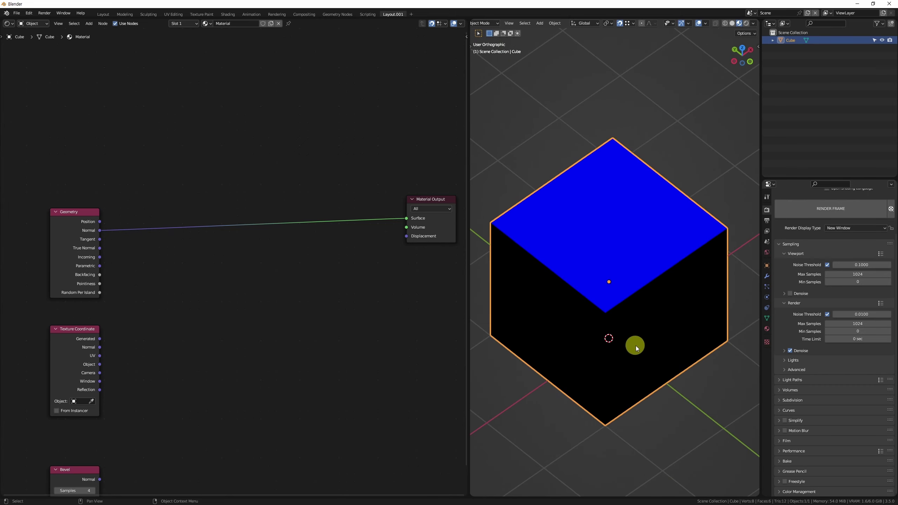
{"action": "middle_click_drag", "start_coordinate": [582, 350], "coordinate": [583, 301], "text": "shift"}
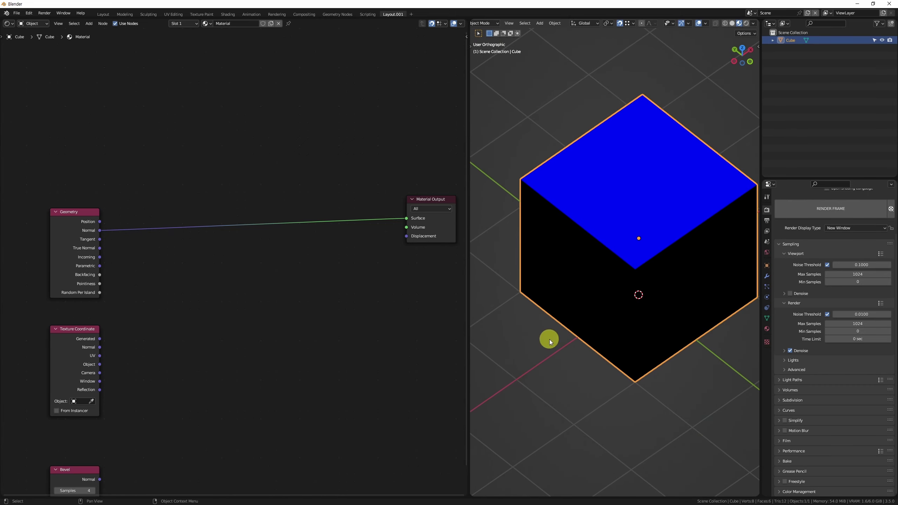
{"action": "middle_click_drag", "start_coordinate": [549, 340], "coordinate": [685, 308]}
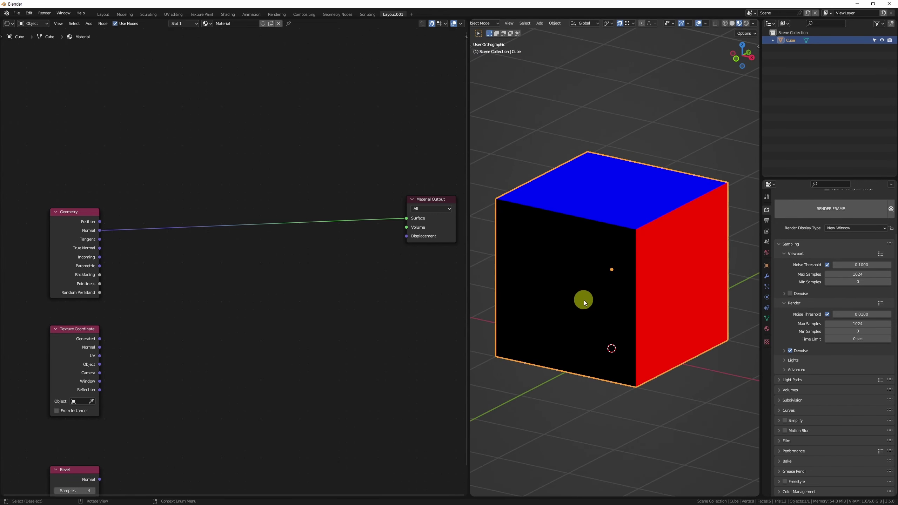
{"action": "middle_click_drag", "start_coordinate": [583, 302], "coordinate": [650, 307]}
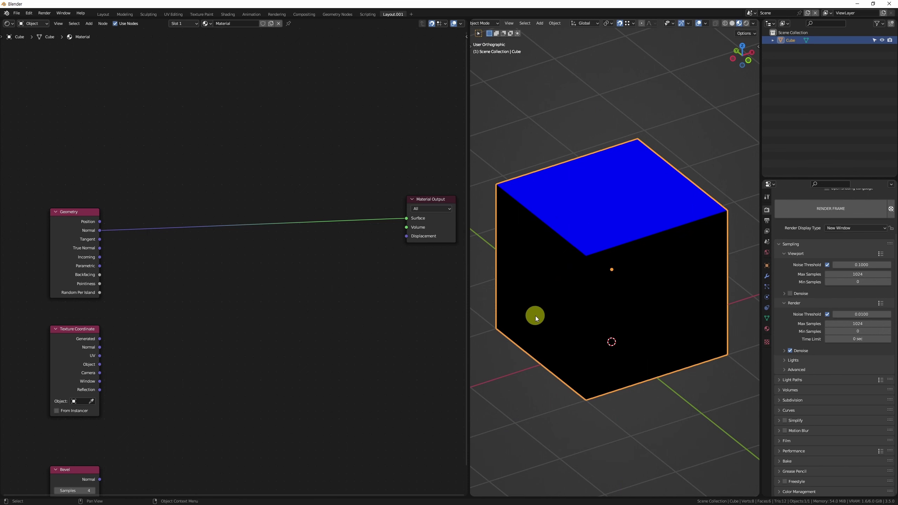
Insert a Vector Math node set to Absolute between the Geometry node's Normal output and the Material Output's Surface input.
{"action": "scroll", "coordinate": [198, 253], "scroll_direction": "up", "scroll_amount": 2}
{"action": "key", "text": "shift+a"}
{"action": "type", "text": "ve"}
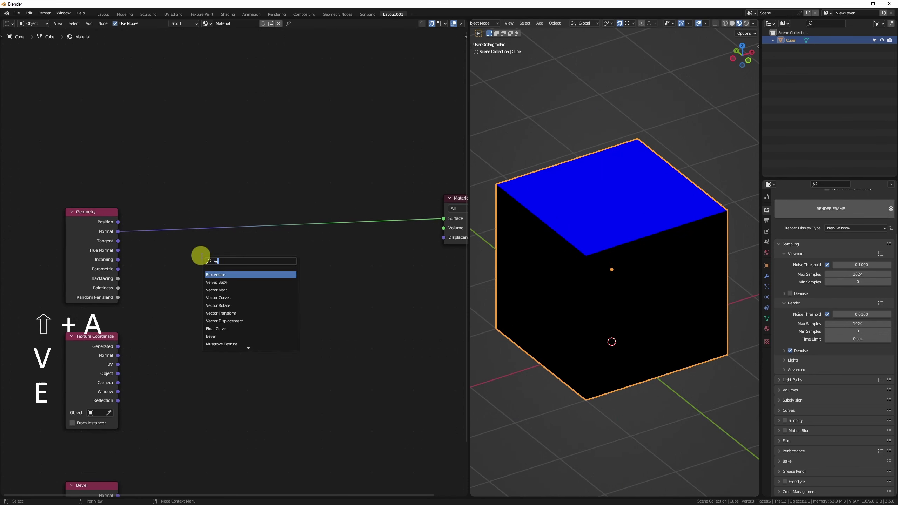
{"action": "key", "text": "Down"}
{"action": "key", "text": "Return"}
{"action": "key", "text": "Return"}
{"action": "left_click", "coordinate": [218, 243]}
{"action": "left_click", "coordinate": [211, 234]}
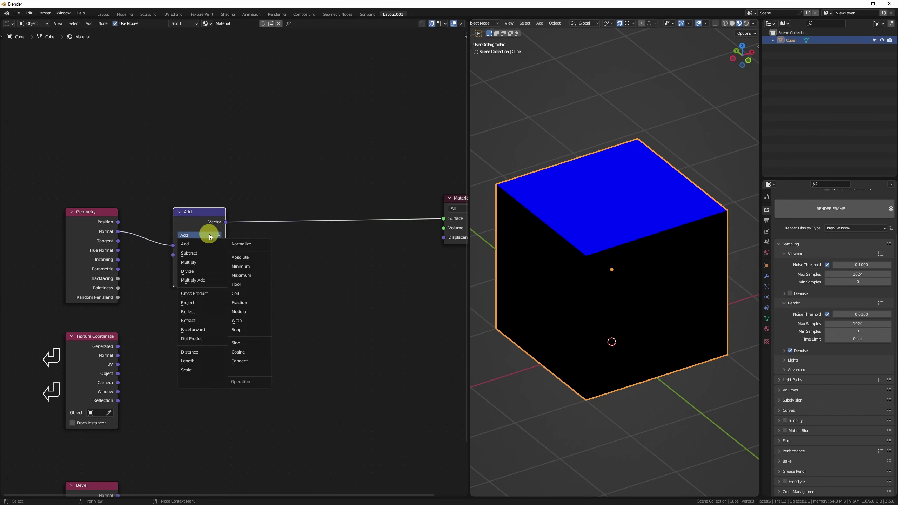
{"action": "left_click", "coordinate": [219, 244]}
{"action": "left_click", "coordinate": [277, 258]}
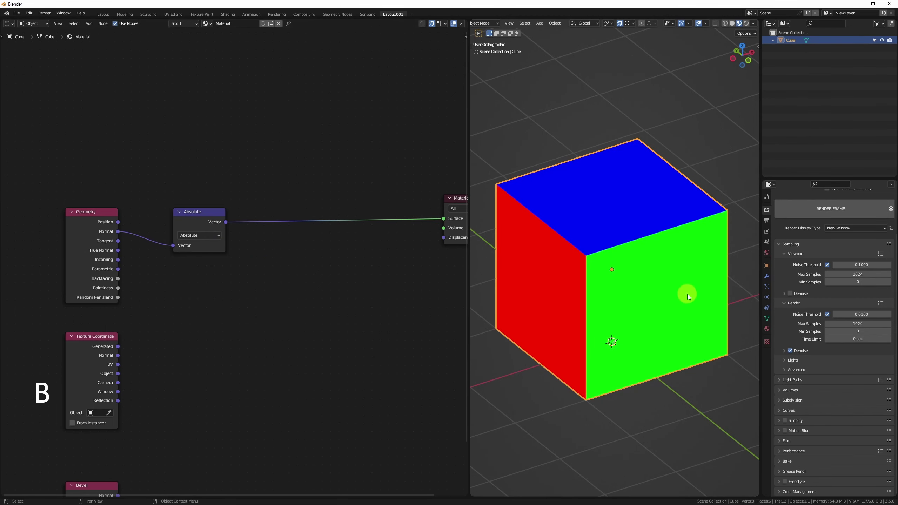
Duplicate the cube and place the copy beside the original with a small gap.
{"action": "middle_click_drag", "start_coordinate": [688, 294], "coordinate": [634, 319]}
{"action": "middle_click_drag", "start_coordinate": [540, 313], "coordinate": [607, 328]}
{"action": "middle_click_drag", "start_coordinate": [330, 277], "coordinate": [335, 272]}
{"action": "middle_click_drag", "start_coordinate": [601, 328], "coordinate": [581, 322]}
{"action": "key", "text": "shift+d"}
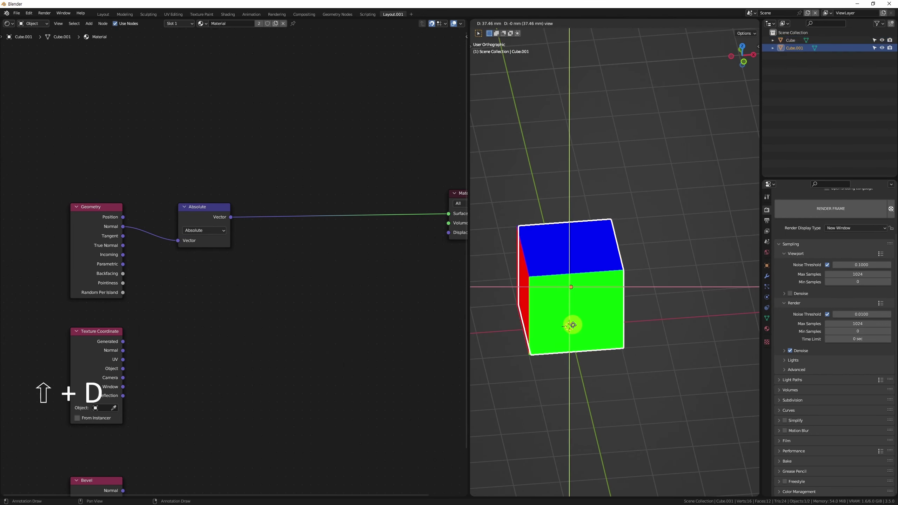
{"action": "key", "text": "f"}
{"action": "left_click", "coordinate": [683, 322]}
{"action": "left_click", "coordinate": [677, 270]}
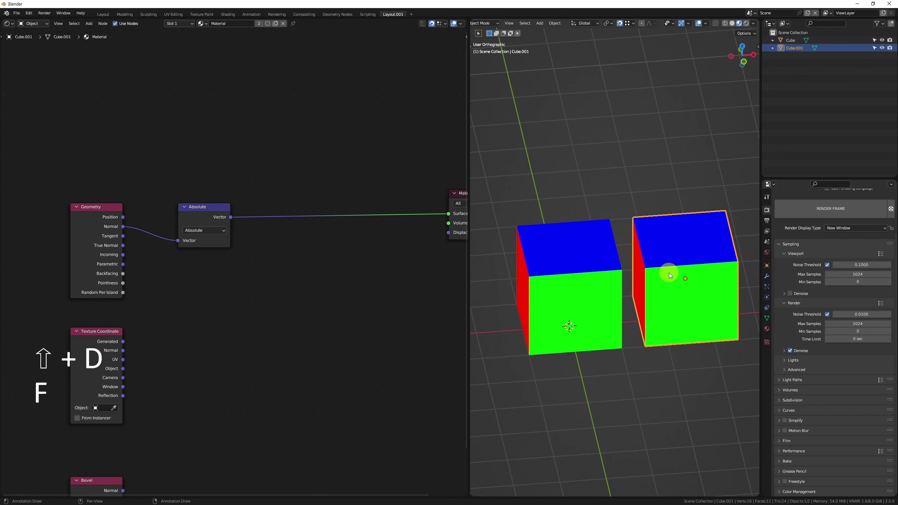
Make the copied cube's material single-user, feed its Absolute node from the Texture Coordinate node's Normal output, and move the Absolute node down.
{"action": "left_click", "coordinate": [259, 24]}
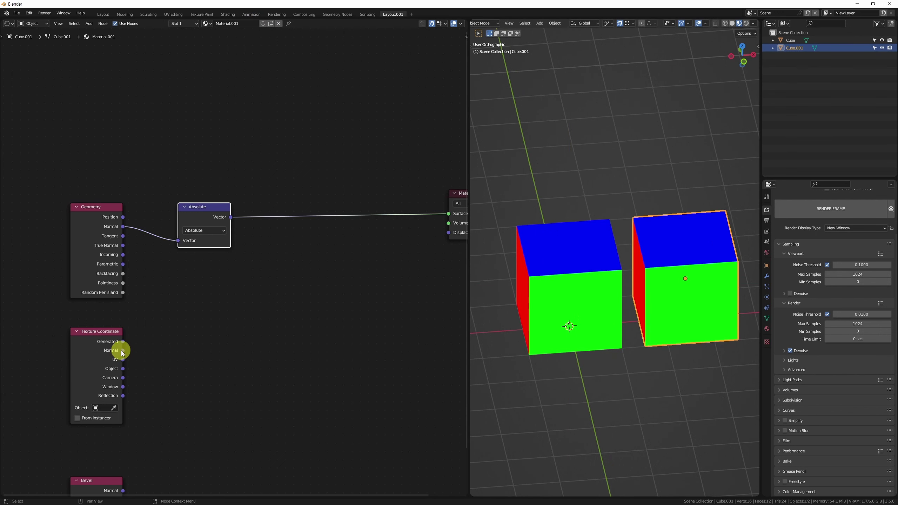
{"action": "left_click_drag", "start_coordinate": [124, 350], "coordinate": [179, 241]}
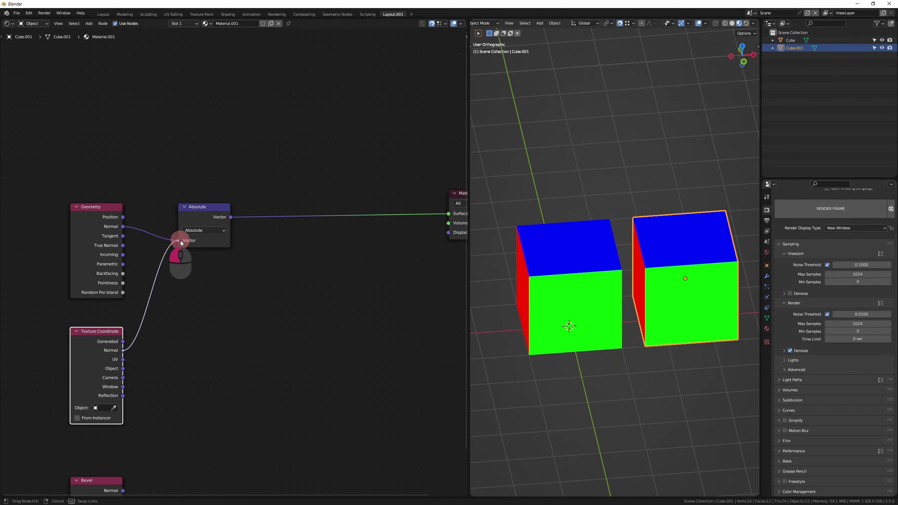
{"action": "left_click_drag", "start_coordinate": [215, 216], "coordinate": [226, 305]}
Alternate the selection between the two cubes to compare their node setups.
{"action": "left_click", "coordinate": [576, 335]}
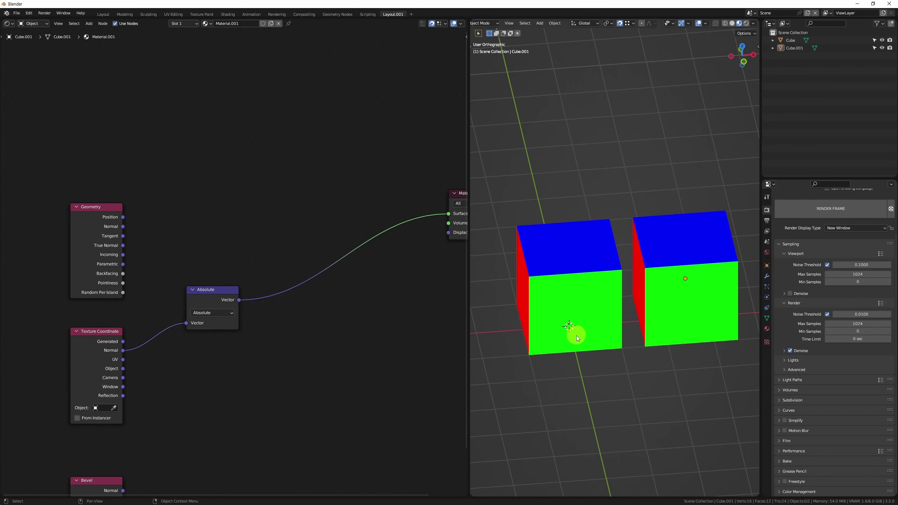
{"action": "left_click", "coordinate": [645, 323]}
{"action": "left_click", "coordinate": [591, 329]}
{"action": "left_click", "coordinate": [667, 314]}
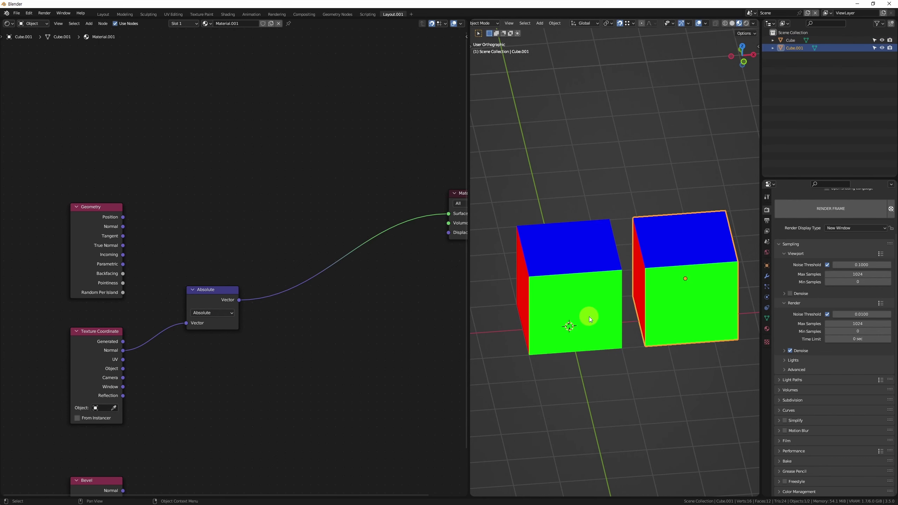
{"action": "left_click", "coordinate": [590, 316]}
{"action": "left_click", "coordinate": [667, 307]}
Move the original cube farther away from its copy to widen the gap between them.
{"action": "left_click", "coordinate": [608, 315]}
{"action": "middle_click_drag", "start_coordinate": [595, 336], "coordinate": [645, 367], "text": "shift"}
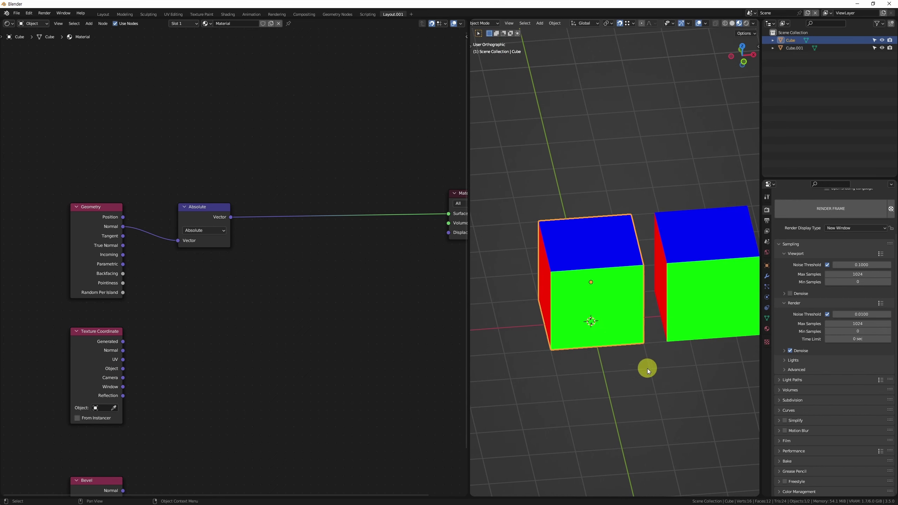
{"action": "key", "text": "g"}
{"action": "left_click", "coordinate": [597, 374]}
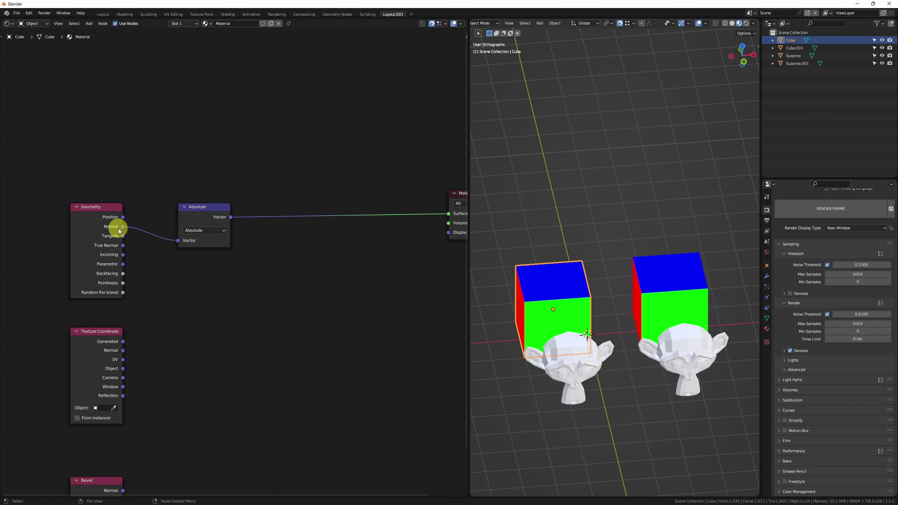
Link the original cube's material to the monkey head in front of it.
{"action": "left_click", "coordinate": [603, 343], "text": "ctrl"}
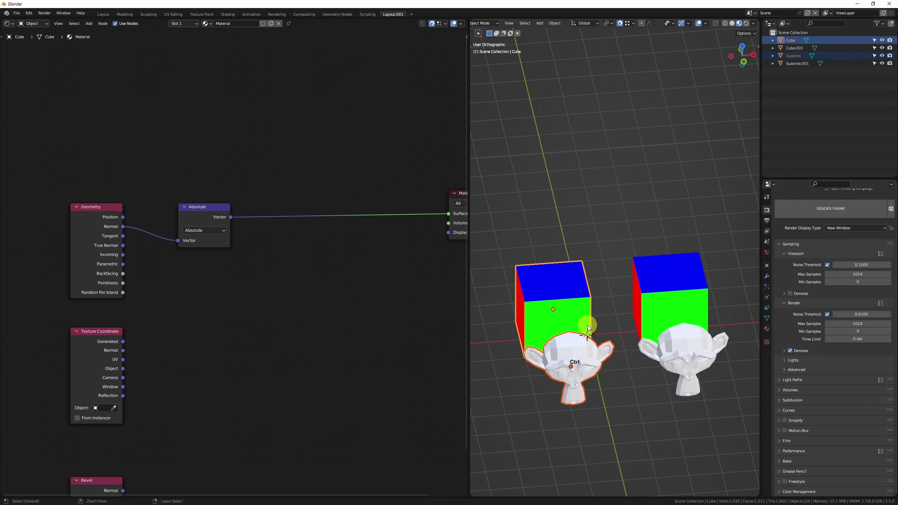
{"action": "key", "text": "ctrl+l"}
{"action": "mouse_move", "coordinate": [588, 326]}
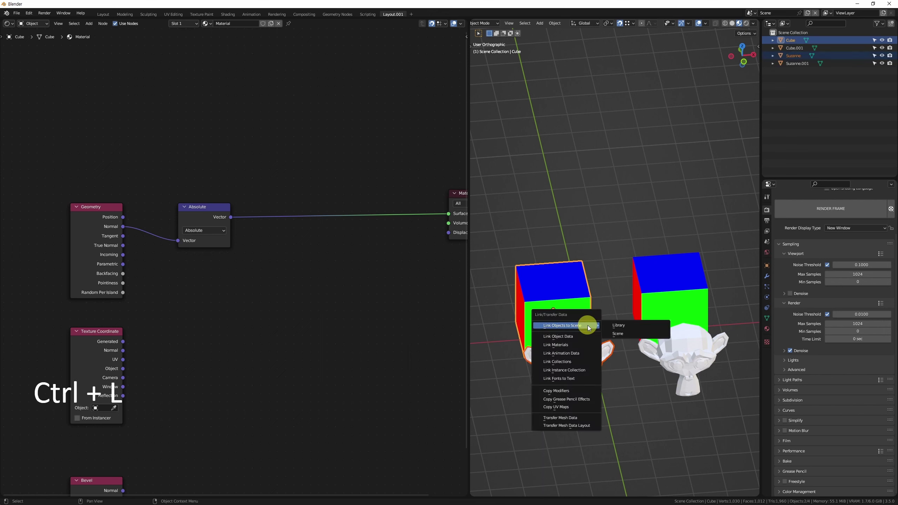
{"action": "key", "text": "Down"}
{"action": "key", "text": "Down"}
{"action": "key", "text": "Return"}
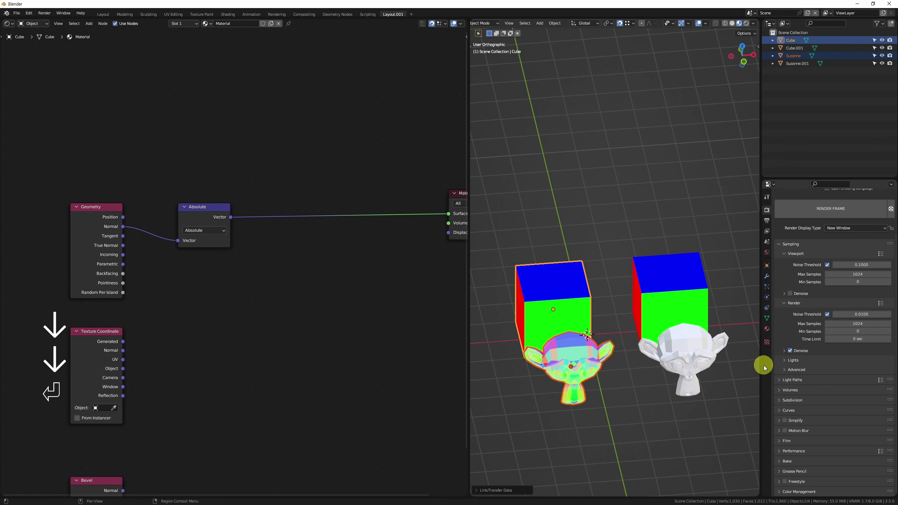
{"action": "left_click", "coordinate": [558, 300]}
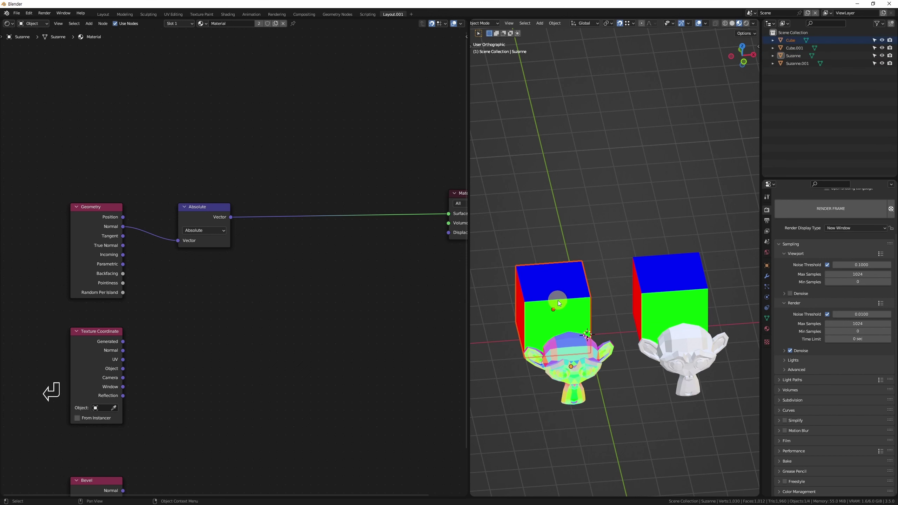
Link the copied cube's material, driven by Texture Coordinate normals, to the second monkey head.
{"action": "left_click", "coordinate": [677, 350]}
{"action": "left_click", "coordinate": [686, 314], "text": "ctrl"}
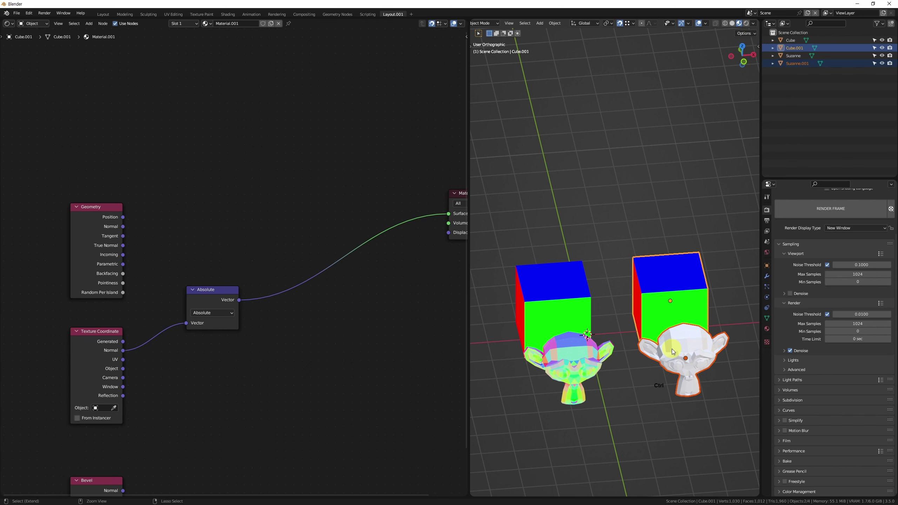
{"action": "key", "text": "ctrl+l"}
{"action": "key", "text": "Return"}
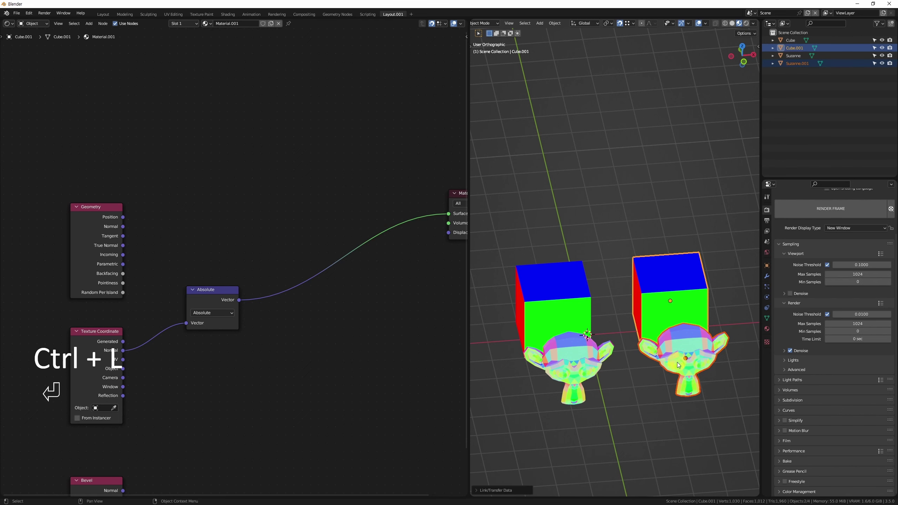
Select both monkey heads and move them together forward, farther away from the cubes.
{"action": "left_click", "coordinate": [651, 375]}
{"action": "scroll", "coordinate": [614, 385], "scroll_direction": "up", "scroll_amount": 3}
{"action": "scroll", "coordinate": [615, 382], "scroll_direction": "down", "scroll_amount": 3}
{"action": "middle_click_drag", "start_coordinate": [617, 372], "coordinate": [673, 389]}
{"action": "left_click_drag", "start_coordinate": [608, 338], "coordinate": [615, 404], "text": "alt"}
{"action": "scroll", "coordinate": [637, 379], "scroll_direction": "down", "scroll_amount": 2}
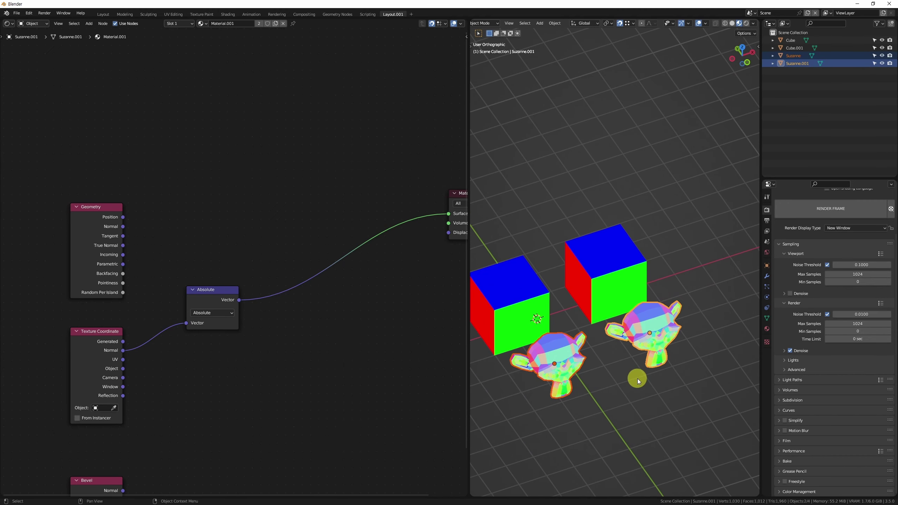
{"action": "key", "text": "g"}
{"action": "key", "text": "f"}
{"action": "left_click", "coordinate": [647, 395]}
{"action": "left_click", "coordinate": [647, 396]}
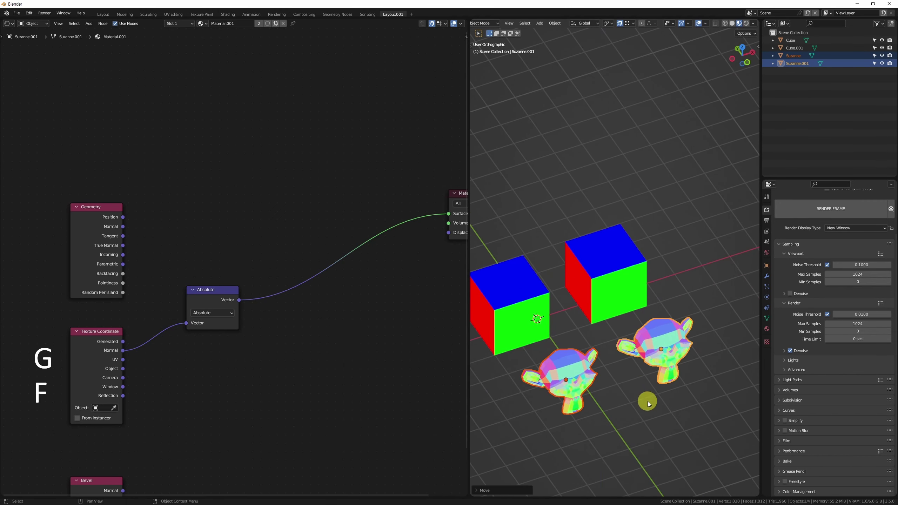
Move the Texture Coordinate node up closer beneath the Geometry node, then select the Geometry node.
{"action": "left_click_drag", "start_coordinate": [112, 335], "coordinate": [110, 327]}
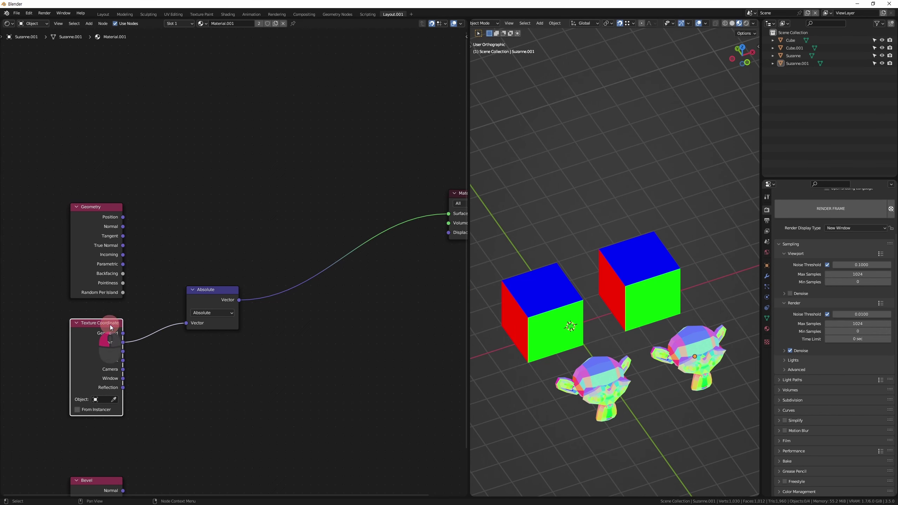
{"action": "left_click", "coordinate": [100, 212]}
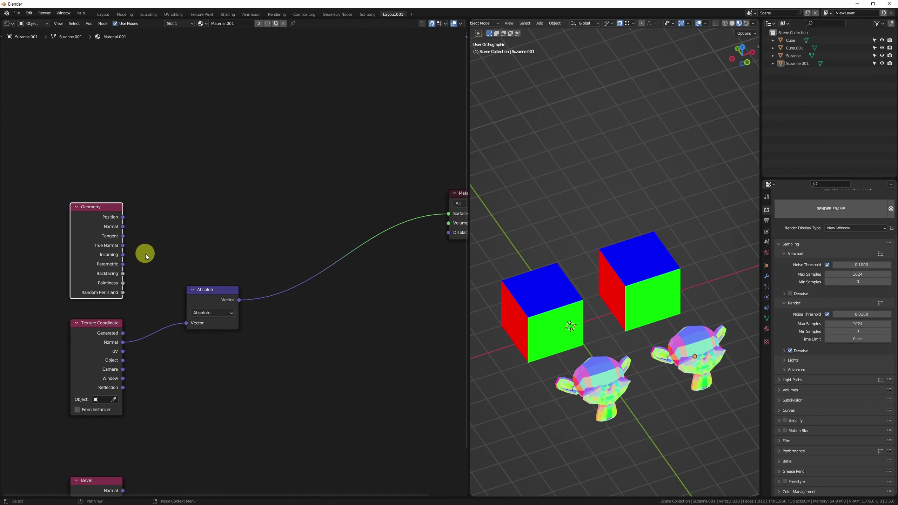
Select the two cubes and isolate them by hiding both monkey heads.
{"action": "middle_click_drag", "start_coordinate": [709, 300], "coordinate": [609, 338]}
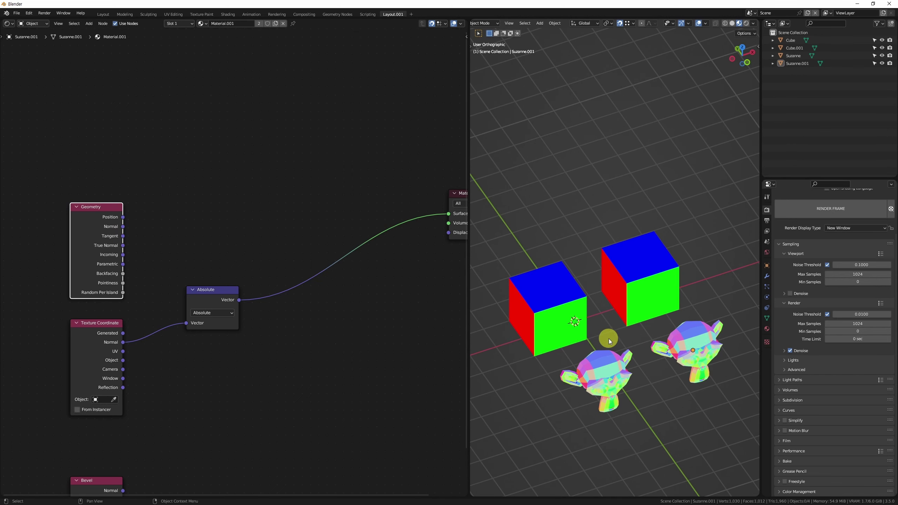
{"action": "left_click", "coordinate": [566, 311]}
{"action": "left_click", "coordinate": [648, 288], "text": "shift"}
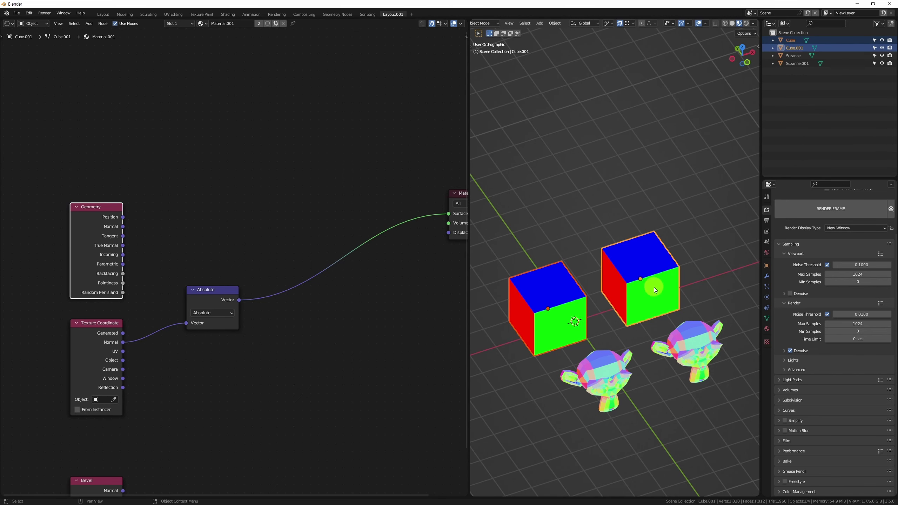
{"action": "key", "text": "alt+q"}
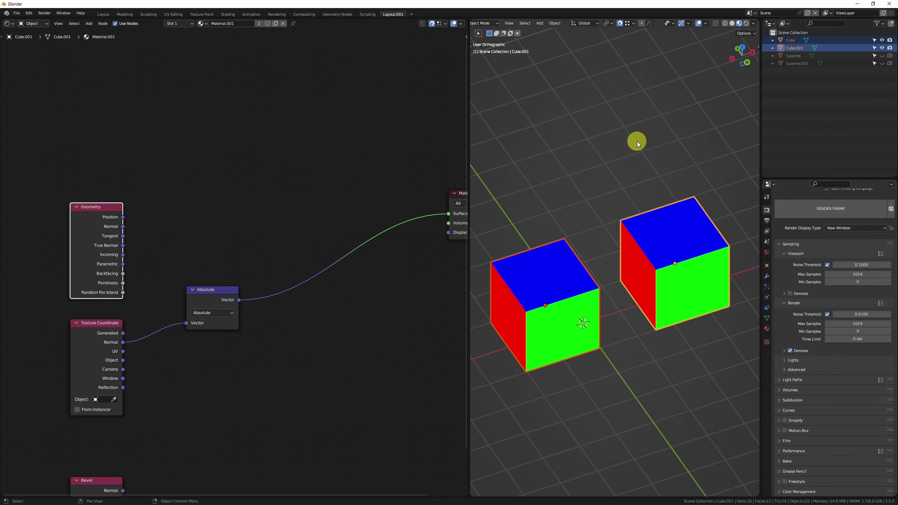
Rotate both cubes about the global Z axis, each around its own origin.
{"action": "left_click", "coordinate": [609, 24]}
{"action": "left_click", "coordinate": [632, 50]}
{"action": "key", "text": "g"}
{"action": "key", "text": "r"}
{"action": "key", "text": "z"}
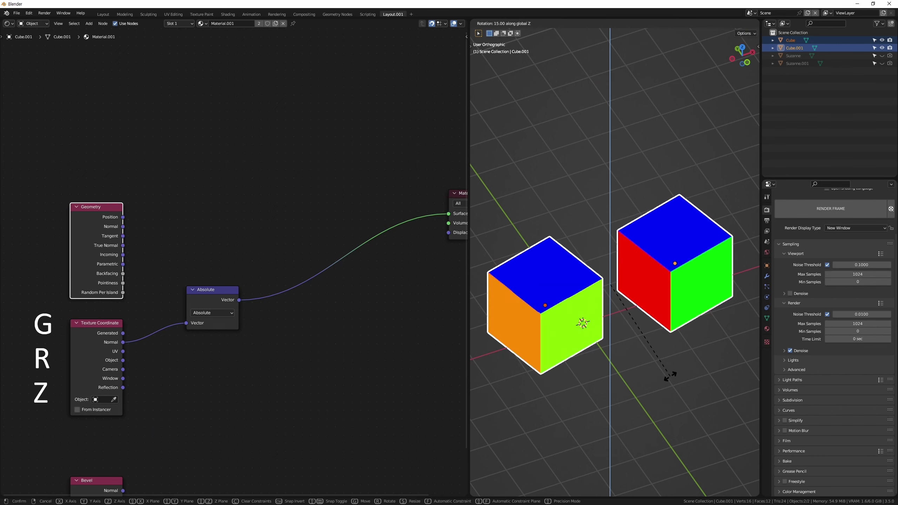
{"action": "left_click", "coordinate": [683, 368]}
Display the origin axes of the copied cube and the original cube to compare their orientation with the face colours.
{"action": "middle_click_drag", "start_coordinate": [613, 387], "coordinate": [635, 365], "text": "alt"}
{"action": "left_click", "coordinate": [648, 302]}
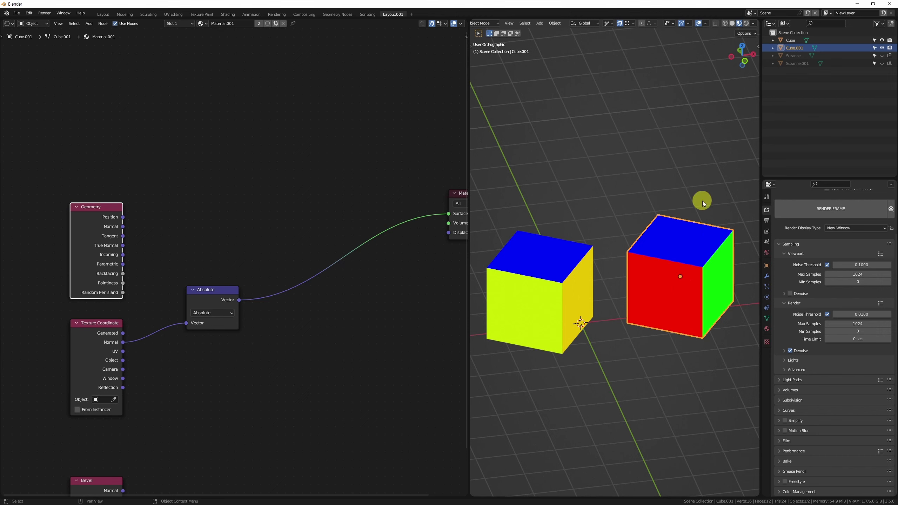
{"action": "left_click", "coordinate": [680, 267]}
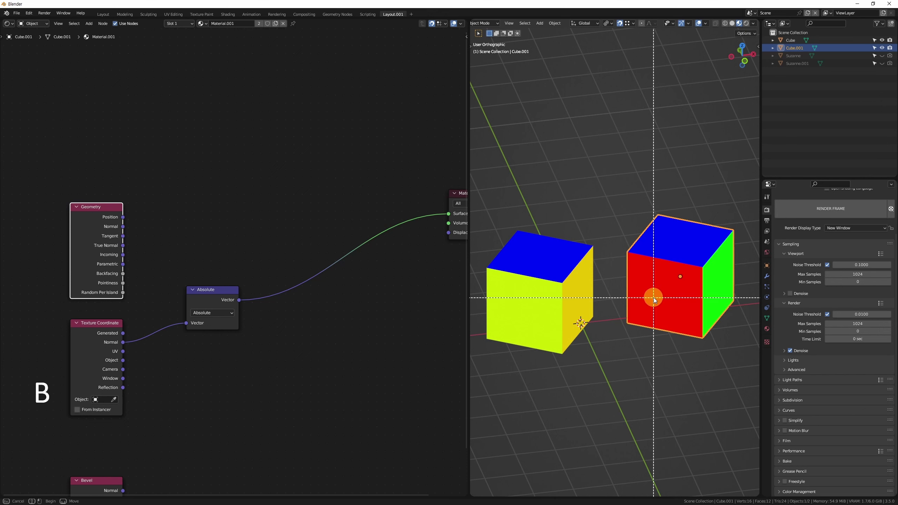
{"action": "key", "text": "ctrl+period"}
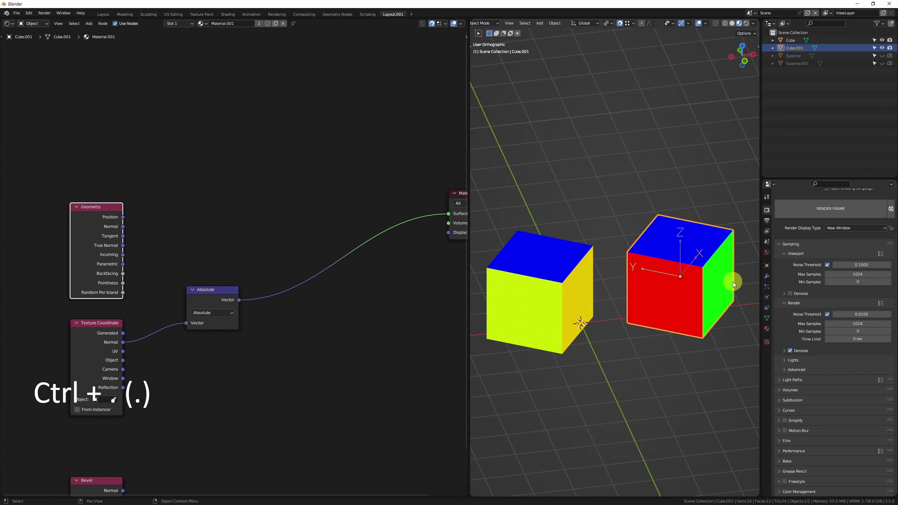
{"action": "left_click", "coordinate": [679, 278]}
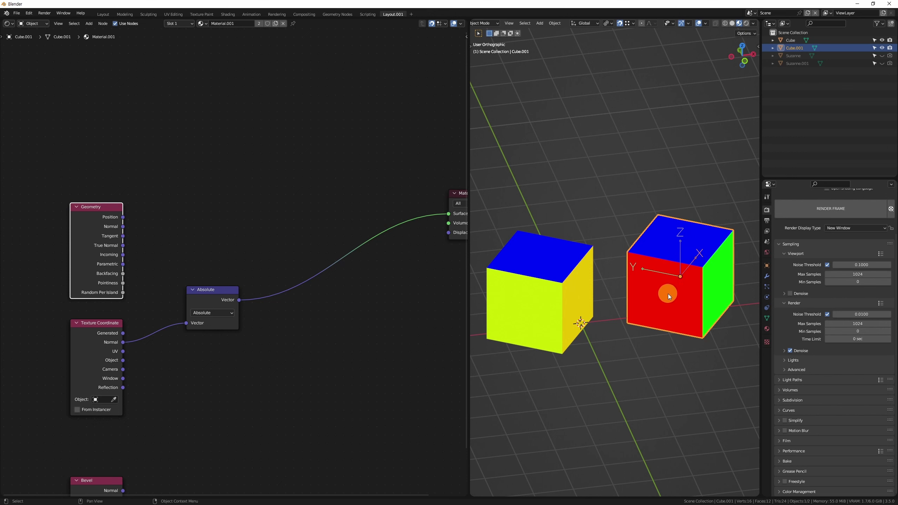
{"action": "left_click", "coordinate": [547, 290]}
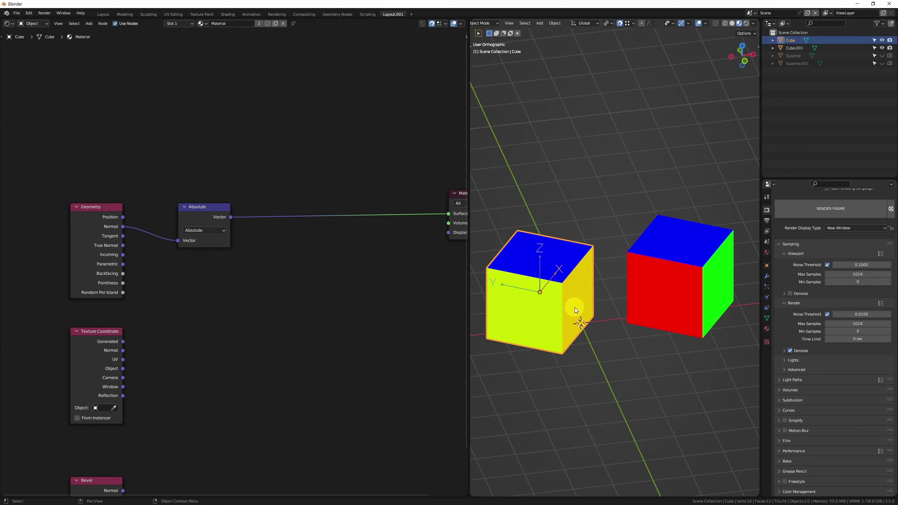
Undo the origin-display and selection changes, and rotate both cubes together by about 35 degrees around the global Z axis.
{"action": "key", "text": "g"}
{"action": "key", "text": "r"}
{"action": "key", "text": "ctrl+z"}
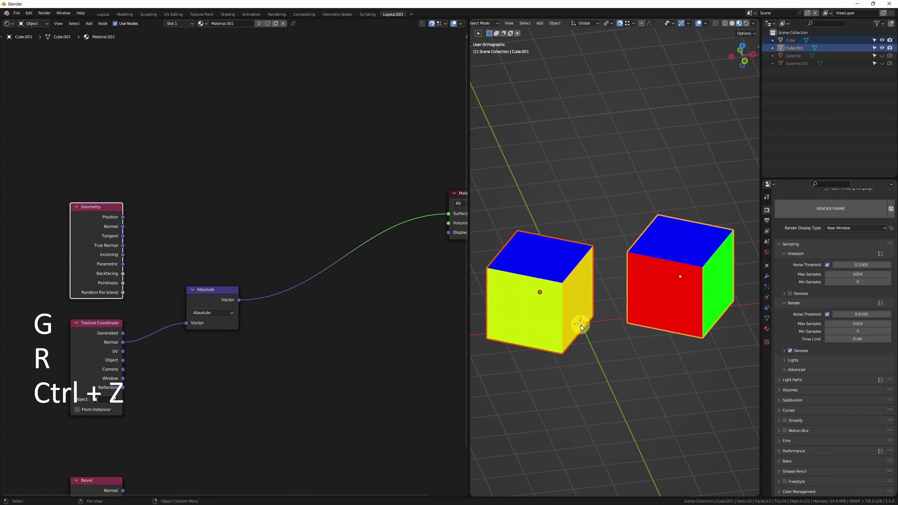
{"action": "key", "text": "g"}
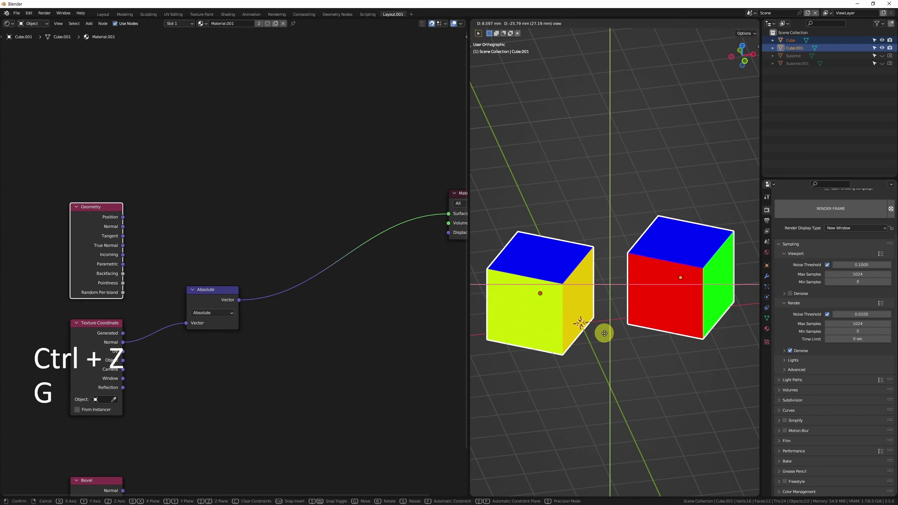
{"action": "key", "text": "r"}
{"action": "key", "text": "z"}
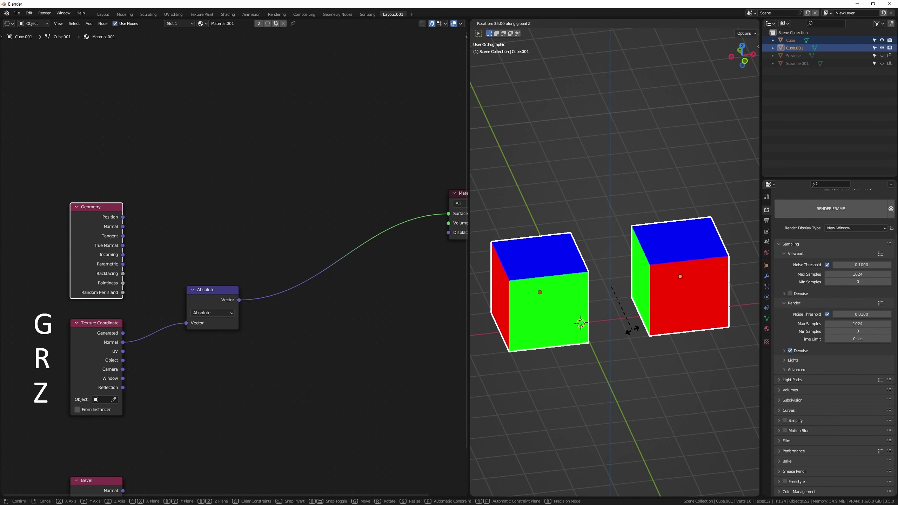
{"action": "left_click", "coordinate": [632, 332]}
Unhide both monkey heads and select the cube whose material uses the Texture Coordinate normals.
{"action": "middle_click_drag", "start_coordinate": [581, 344], "coordinate": [594, 338]}
{"action": "left_click", "coordinate": [565, 322]}
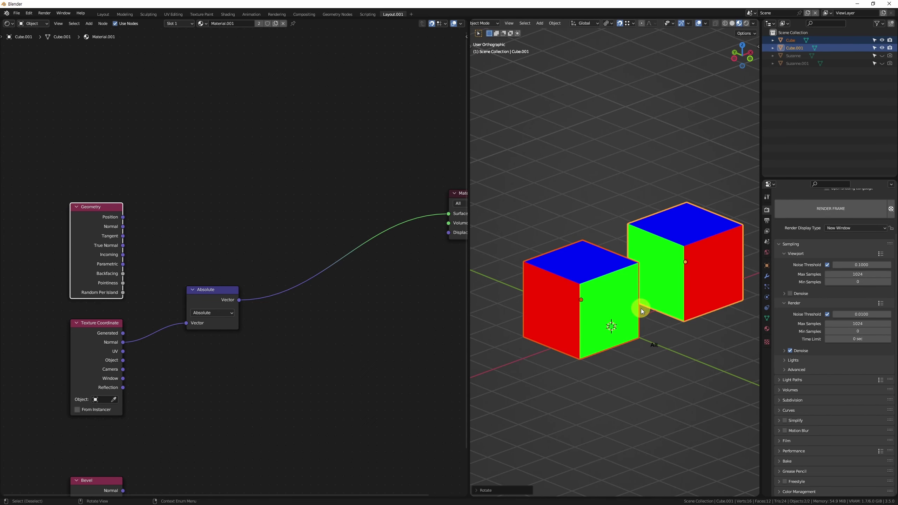
{"action": "middle_click_drag", "start_coordinate": [641, 309], "coordinate": [672, 260]}
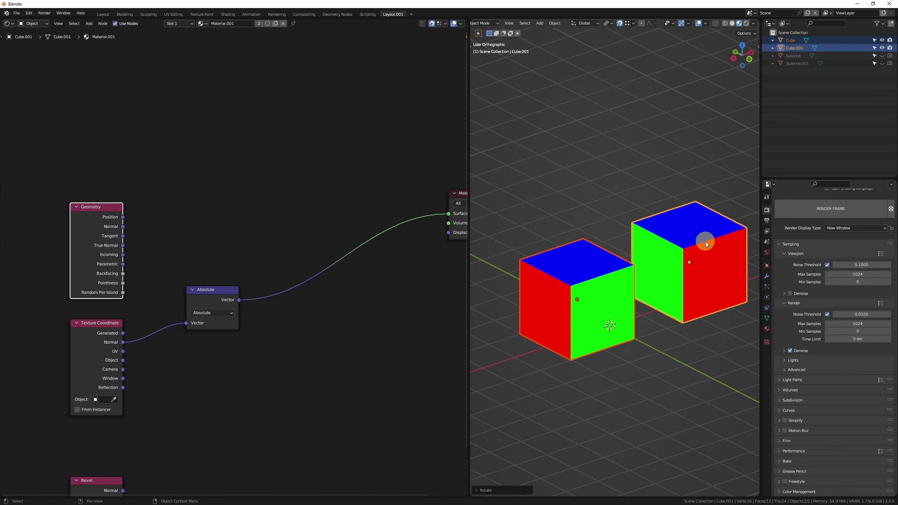
{"action": "left_click", "coordinate": [706, 270]}
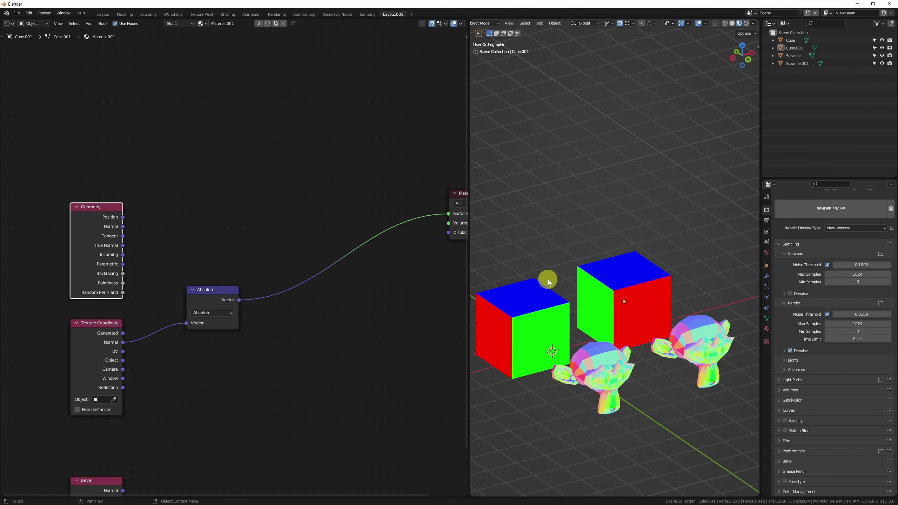
{"action": "middle_click_drag", "start_coordinate": [548, 279], "coordinate": [575, 267], "text": "shift"}
{"action": "left_click", "coordinate": [551, 275]}
{"action": "left_click", "coordinate": [648, 257]}
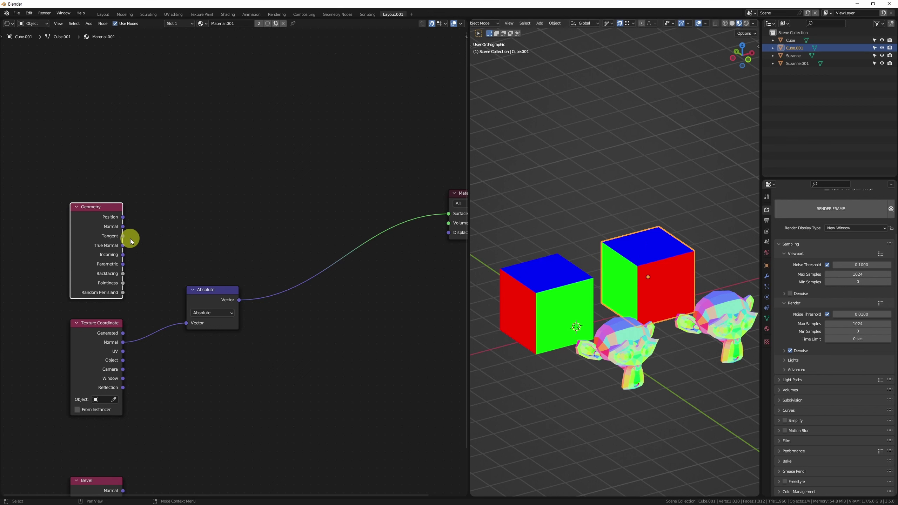
Examine the normal outputs offered by the Geometry, Texture Coordinate and Bevel nodes in the copied cube's material.
{"action": "left_click", "coordinate": [566, 304]}
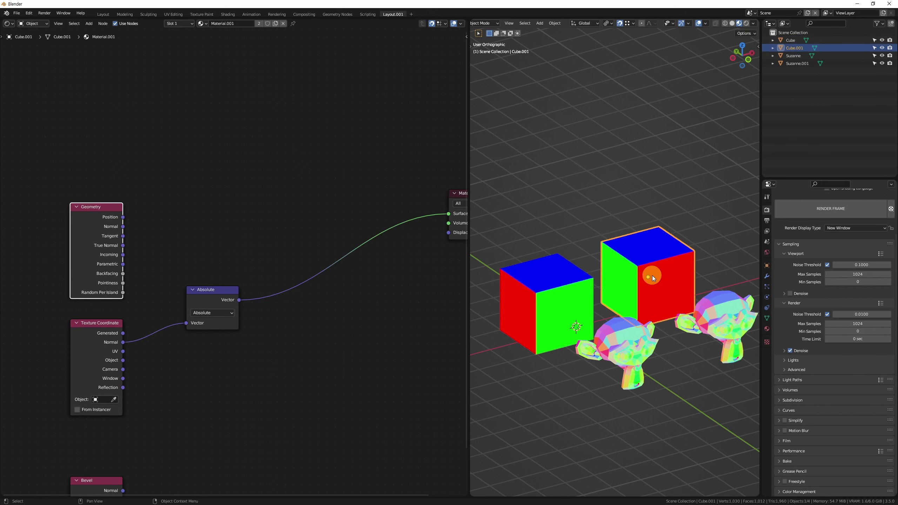
{"action": "left_click", "coordinate": [648, 277]}
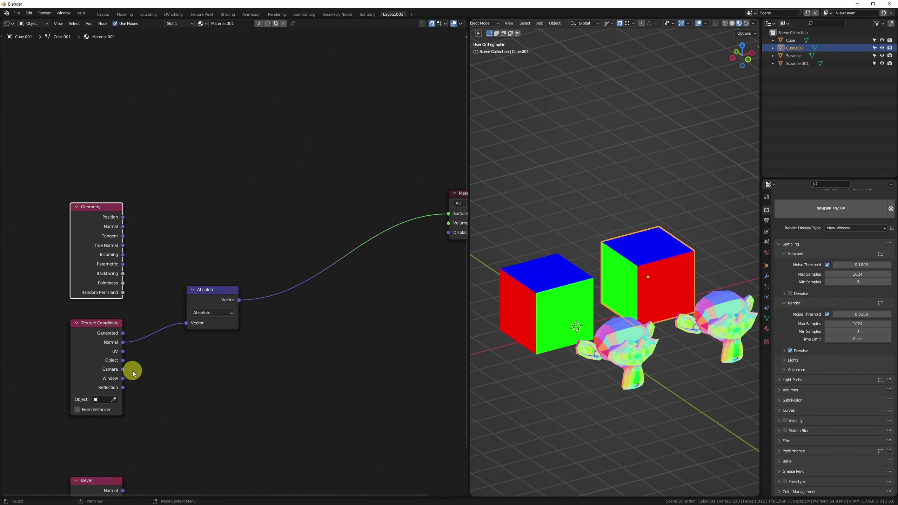
{"action": "middle_click_drag", "start_coordinate": [329, 183], "coordinate": [330, 255]}
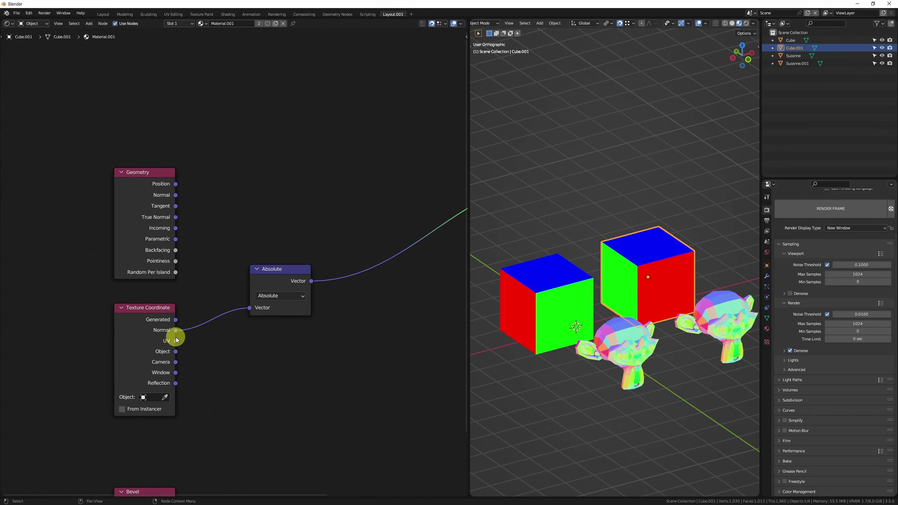
{"action": "middle_click_drag", "start_coordinate": [204, 289], "coordinate": [243, 139]}
{"action": "left_click", "coordinate": [189, 353]}
{"action": "middle_click_drag", "start_coordinate": [224, 200], "coordinate": [187, 352]}
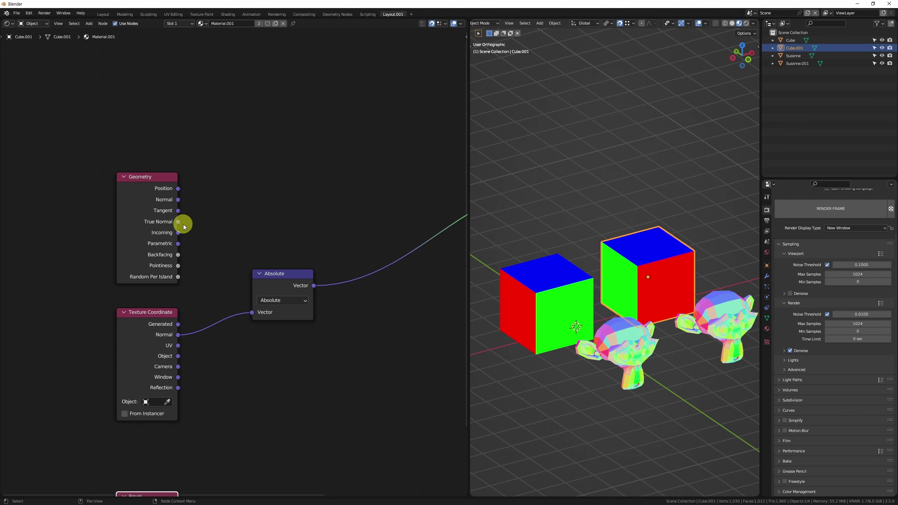
Duplicate both monkey heads in front of the originals and apply Shade Smooth to the copies.
{"action": "scroll", "coordinate": [195, 230], "scroll_direction": "up", "scroll_amount": 1}
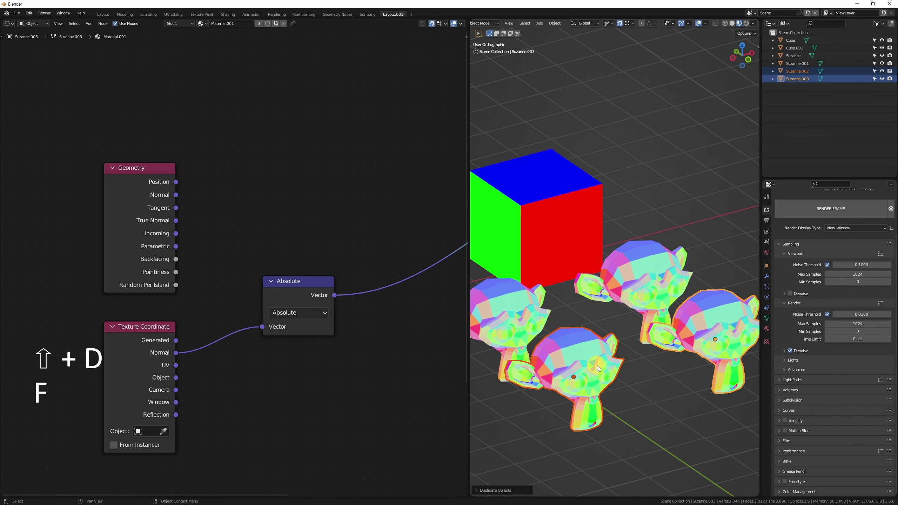
{"action": "right_click", "coordinate": [645, 402]}
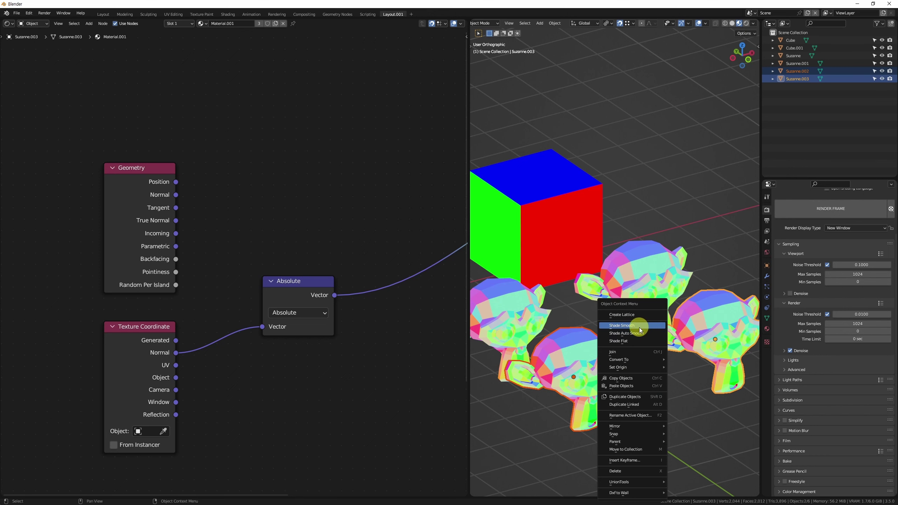
{"action": "left_click", "coordinate": [639, 325]}
{"action": "left_click", "coordinate": [641, 407]}
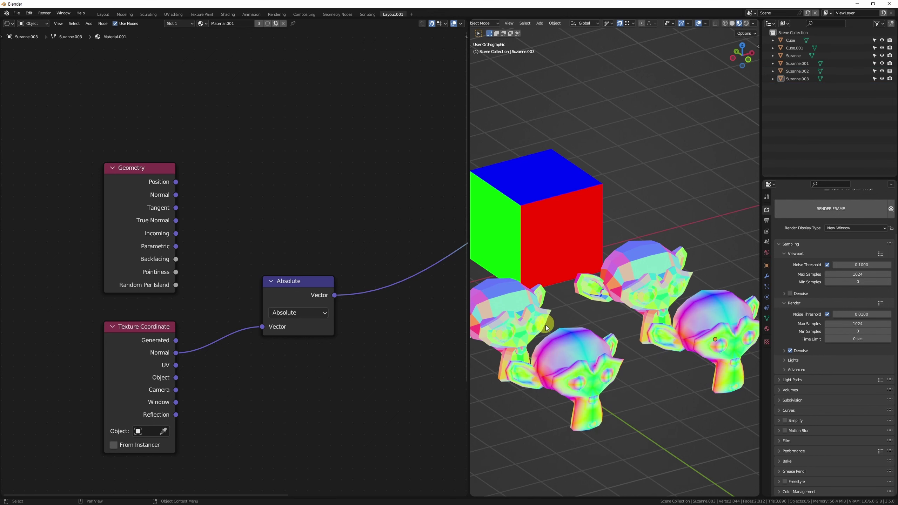
Give the smooth head with Geometry normals its own material copy and feed True Normal into its Absolute node instead of Normal.
{"action": "left_click", "coordinate": [591, 368]}
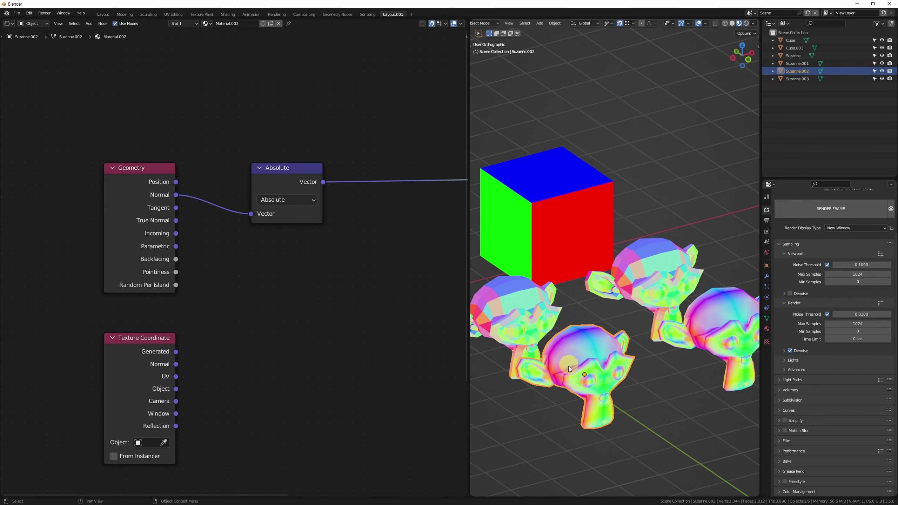
{"action": "left_click", "coordinate": [606, 377]}
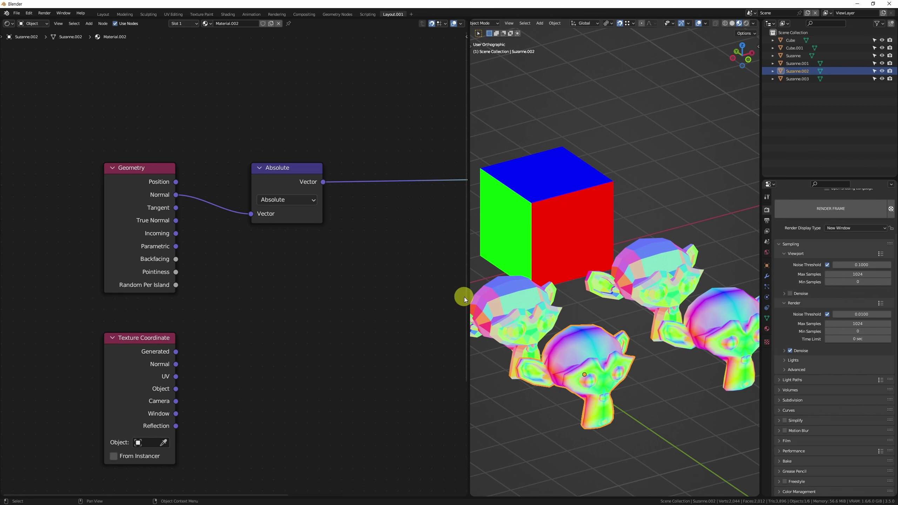
{"action": "mouse_move", "coordinate": [177, 194]}
{"action": "left_mouse_down", "text": "ctrl"}
{"action": "mouse_move", "coordinate": [194, 208]}
{"action": "mouse_move", "coordinate": [176, 220]}
{"action": "left_mouse_up", "text": "ctrl"}
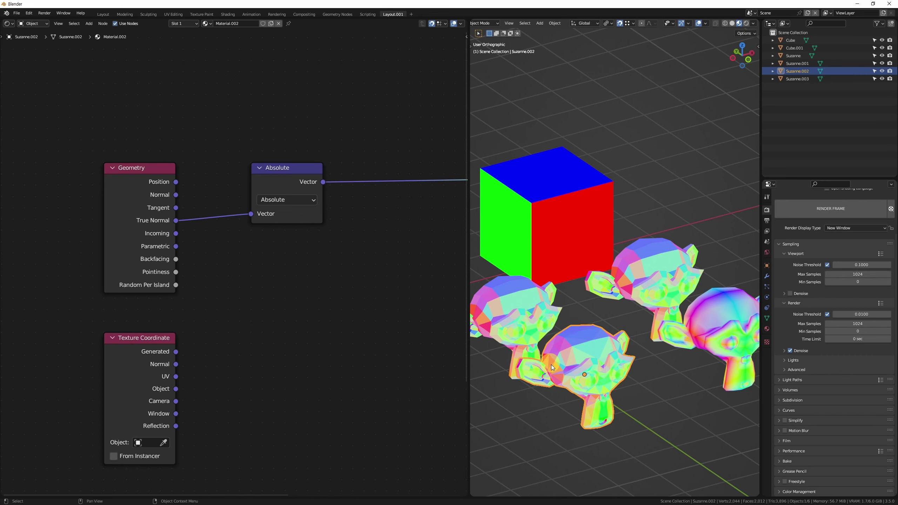
Compare the smooth head using True Normal with the flat-shaded head using Normal, checking both materials and surface colours.
{"action": "scroll", "coordinate": [527, 338], "scroll_direction": "up", "scroll_amount": 4}
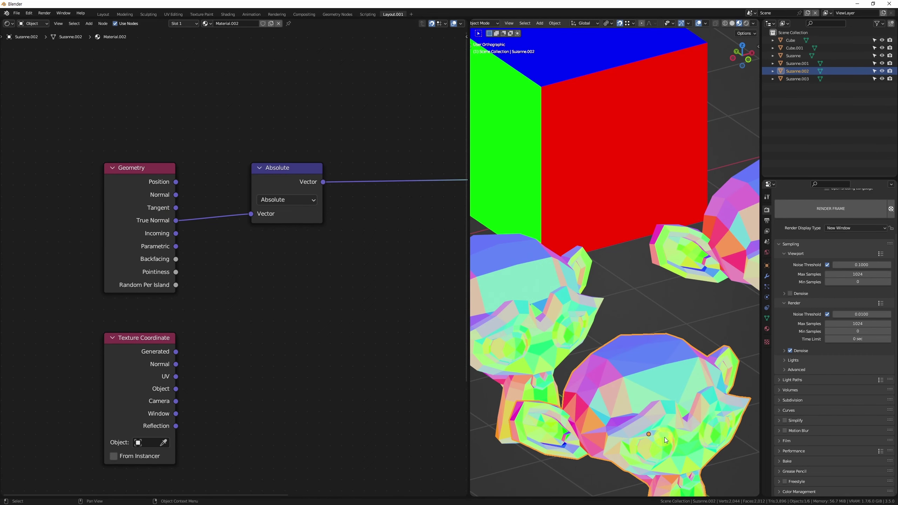
{"action": "middle_click_drag", "start_coordinate": [664, 437], "coordinate": [642, 409], "text": "shift"}
{"action": "middle_click_drag", "start_coordinate": [564, 349], "coordinate": [590, 305], "text": "shift"}
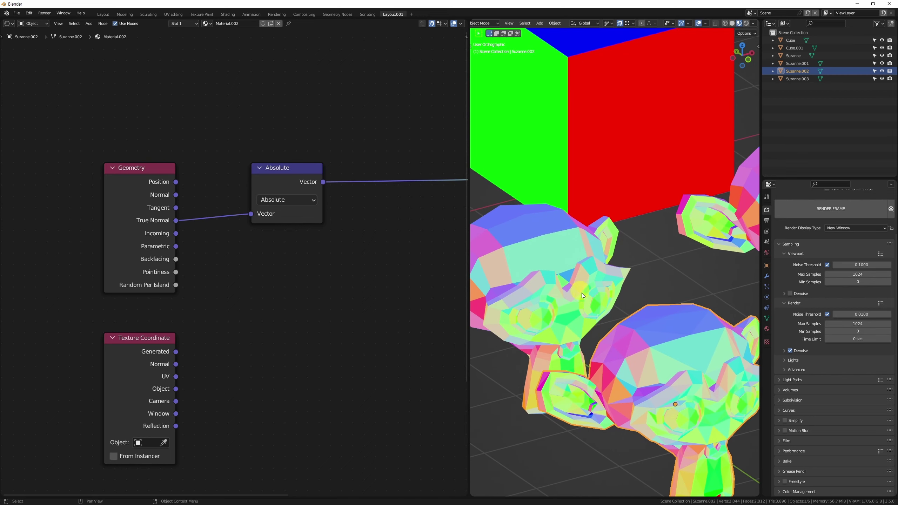
{"action": "left_click", "coordinate": [567, 269]}
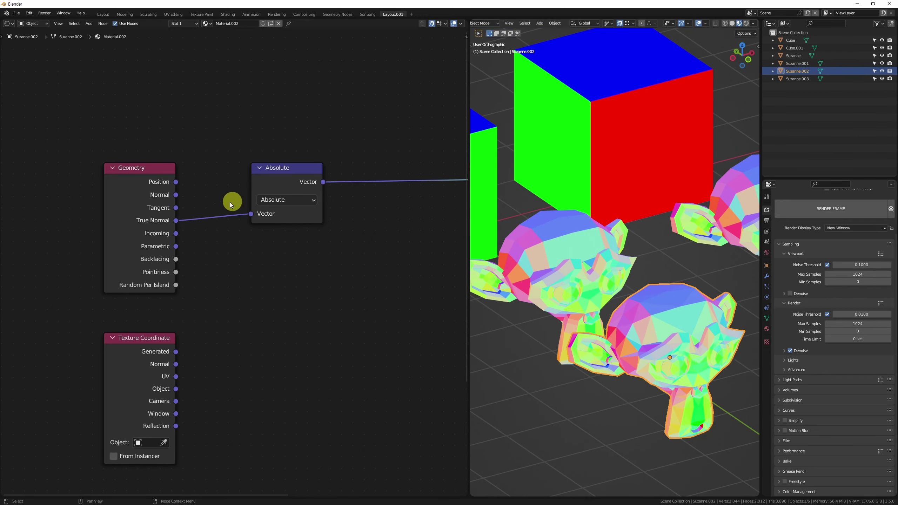
{"action": "left_click", "coordinate": [645, 336]}
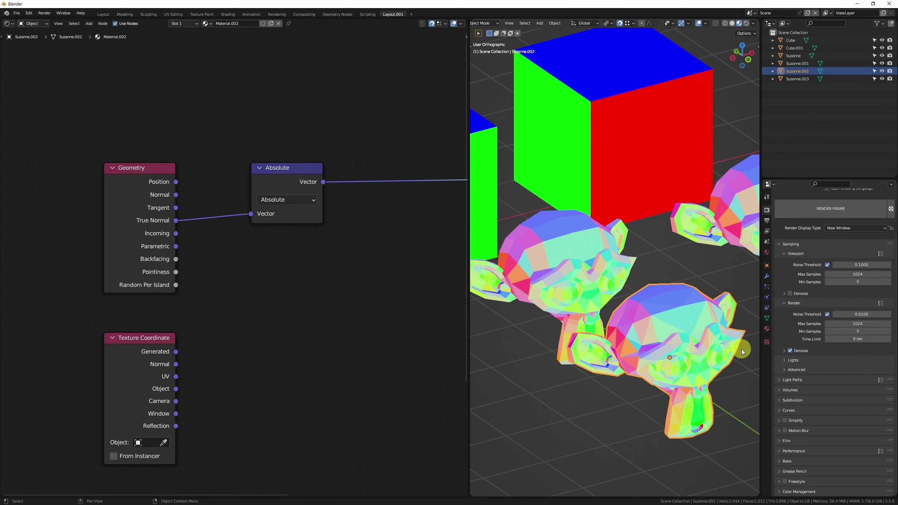
{"action": "left_click", "coordinate": [574, 257]}
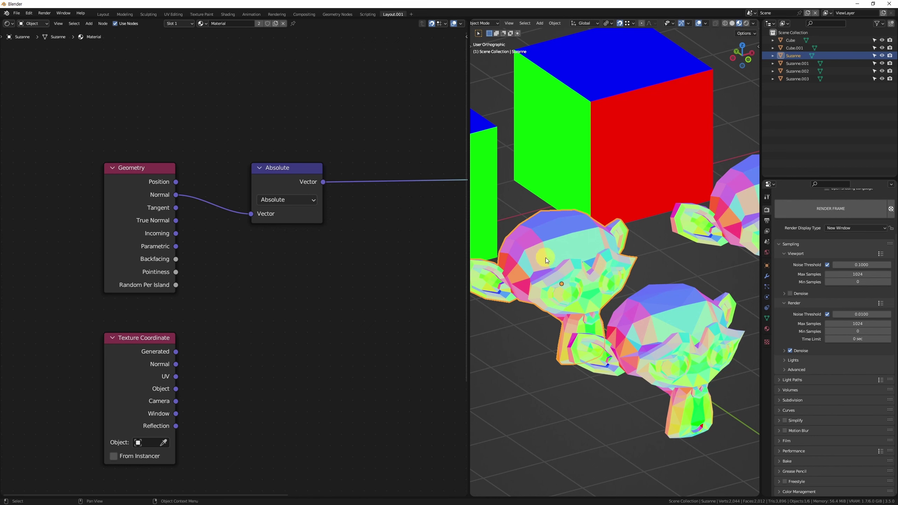
{"action": "scroll", "coordinate": [684, 363], "scroll_direction": "up", "scroll_amount": 3}
{"action": "left_click", "coordinate": [654, 307]}
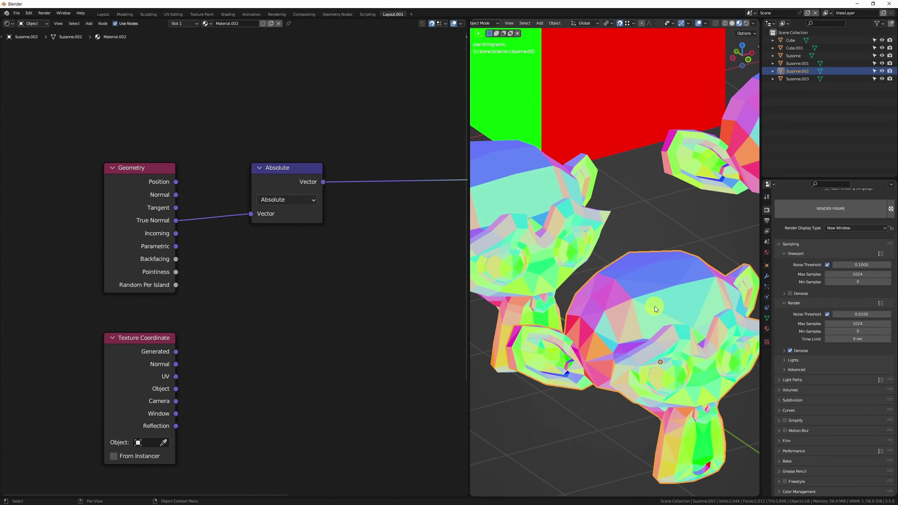
Inspect the smooth True Normal head in Object and Edit Mode, selecting individual forehead faces to compare the mesh with the colours.
{"action": "key", "text": "Tab"}
{"action": "key", "text": "Tab"}
{"action": "middle_click_drag", "start_coordinate": [658, 321], "coordinate": [627, 313]}
{"action": "key", "text": "Tab"}
{"action": "key", "text": "Tab"}
{"action": "key", "text": "Tab"}
{"action": "key", "text": "Tab"}
{"action": "key", "text": "Tab"}
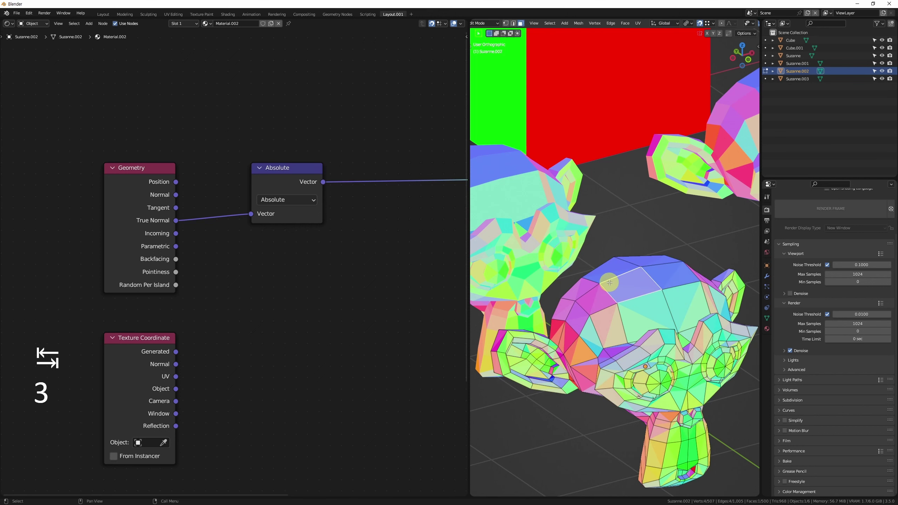
{"action": "key", "text": "Tab"}
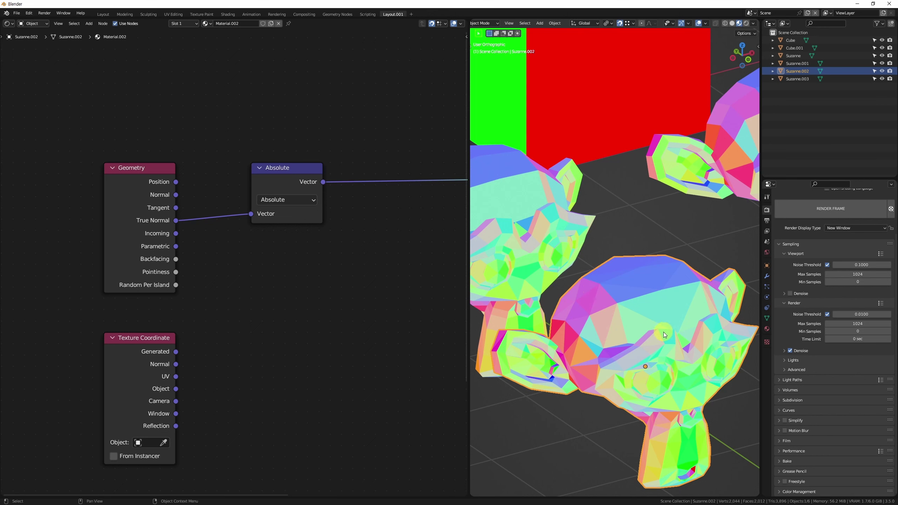
{"action": "key", "text": "Tab"}
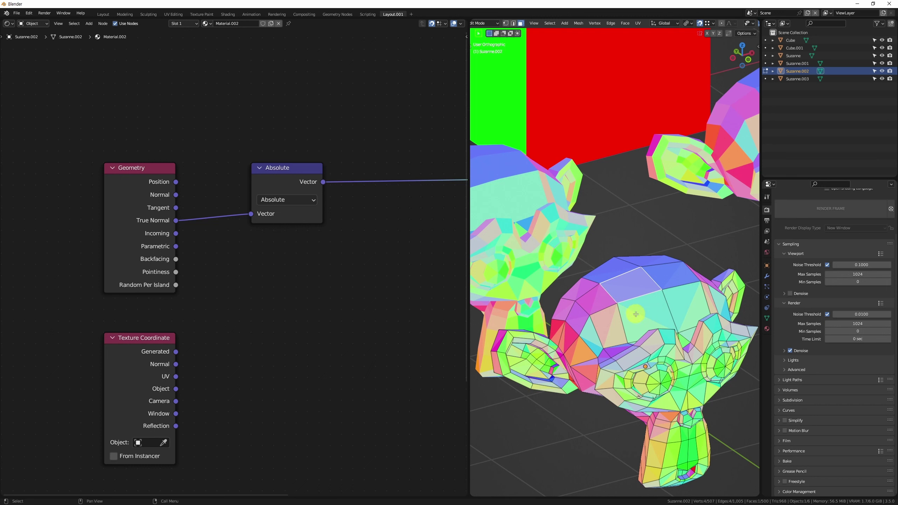
{"action": "left_click", "coordinate": [650, 317]}
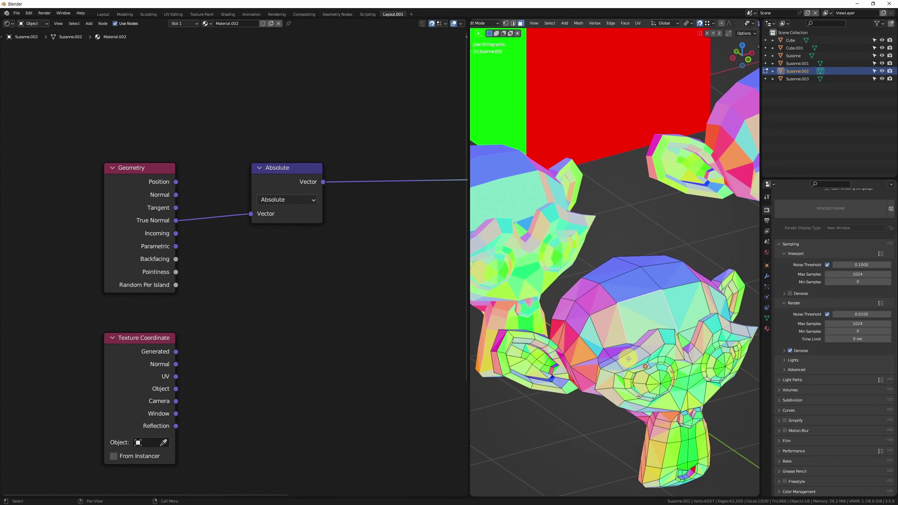
{"action": "key", "text": "Tab"}
Turn on the wireframe overlay for all objects and select the smooth True Normal head.
{"action": "left_click", "coordinate": [672, 250]}
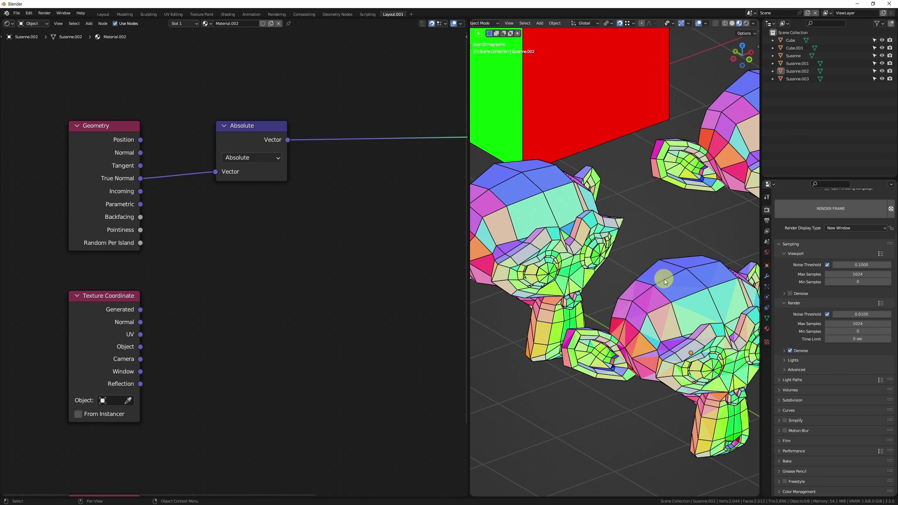
{"action": "left_click", "coordinate": [666, 290]}
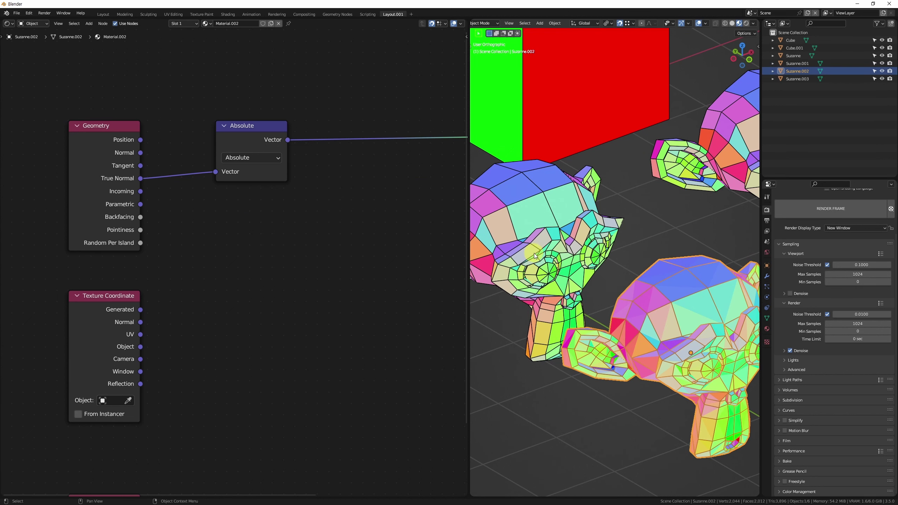
Dissolve one forehead vertex of the flat-shaded head using Normal, merging the faces around it into one large face.
{"action": "left_click", "coordinate": [521, 272]}
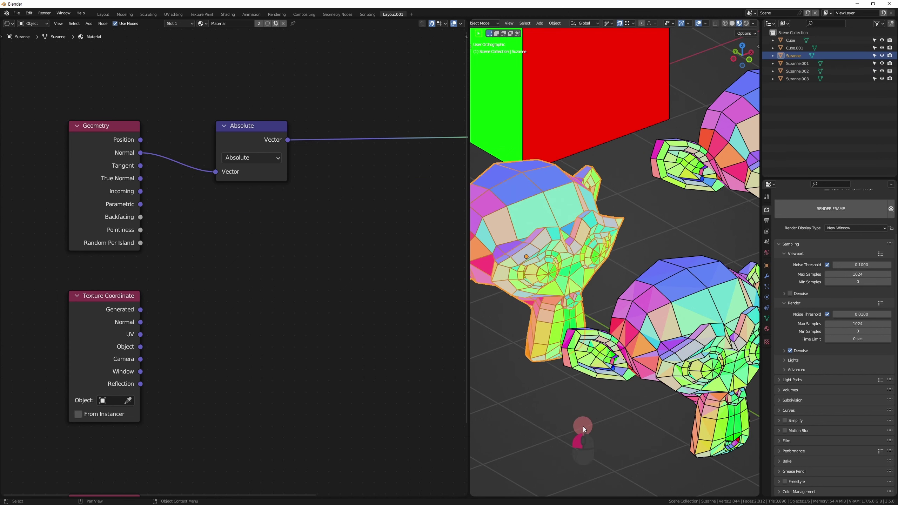
{"action": "left_click", "coordinate": [583, 427]}
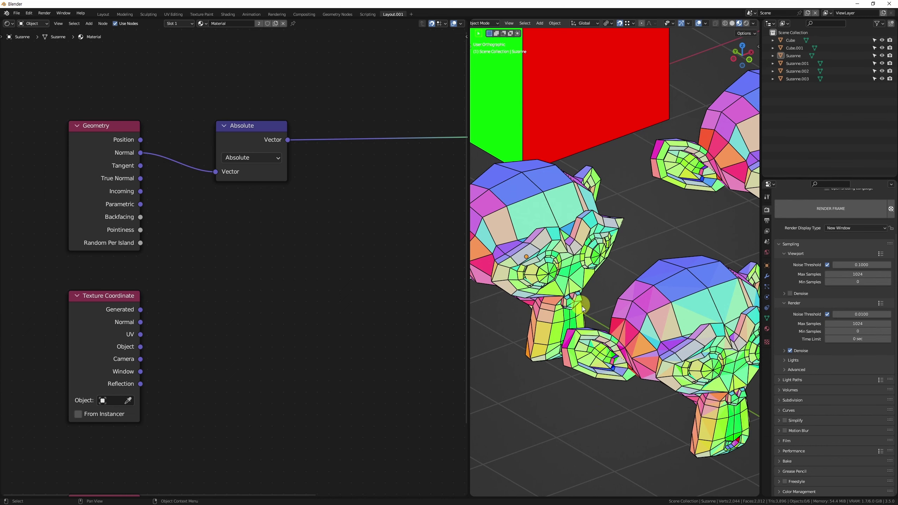
{"action": "scroll", "coordinate": [536, 226], "scroll_direction": "up", "scroll_amount": 8}
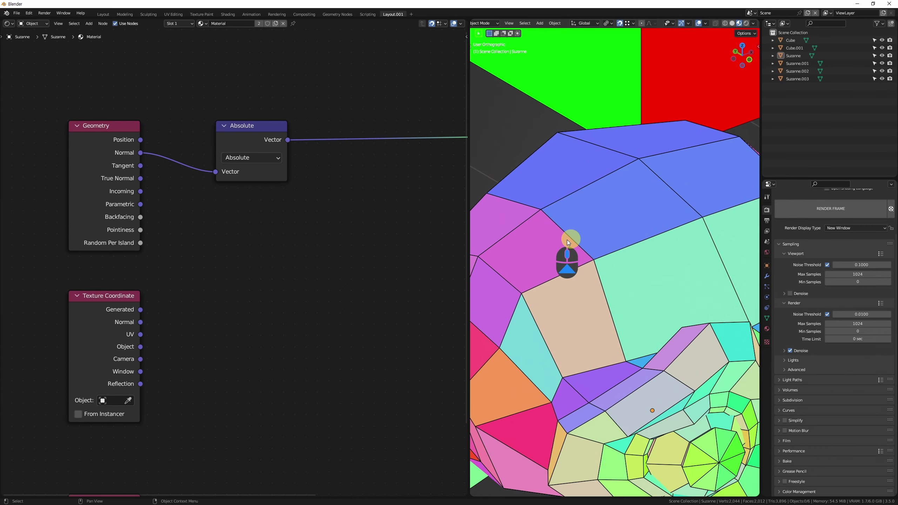
{"action": "key", "text": "Tab"}
{"action": "middle_click_drag", "start_coordinate": [681, 242], "coordinate": [585, 267], "text": "shift"}
{"action": "left_click", "coordinate": [668, 230]}
{"action": "left_click", "coordinate": [631, 301]}
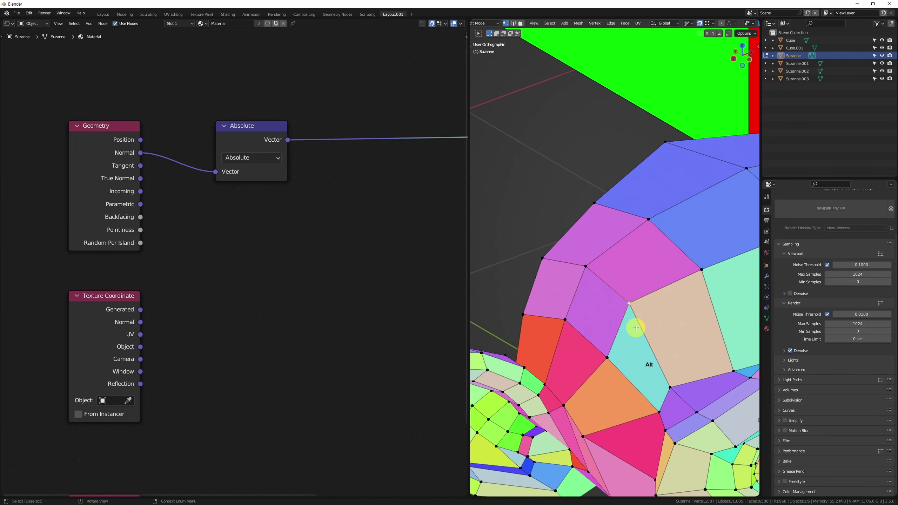
{"action": "mouse_move", "coordinate": [635, 328]}
{"action": "middle_mouse_down", "text": "alt"}
{"action": "mouse_move", "coordinate": [657, 321]}
{"action": "mouse_move", "coordinate": [626, 317]}
{"action": "middle_mouse_up", "text": "alt"}
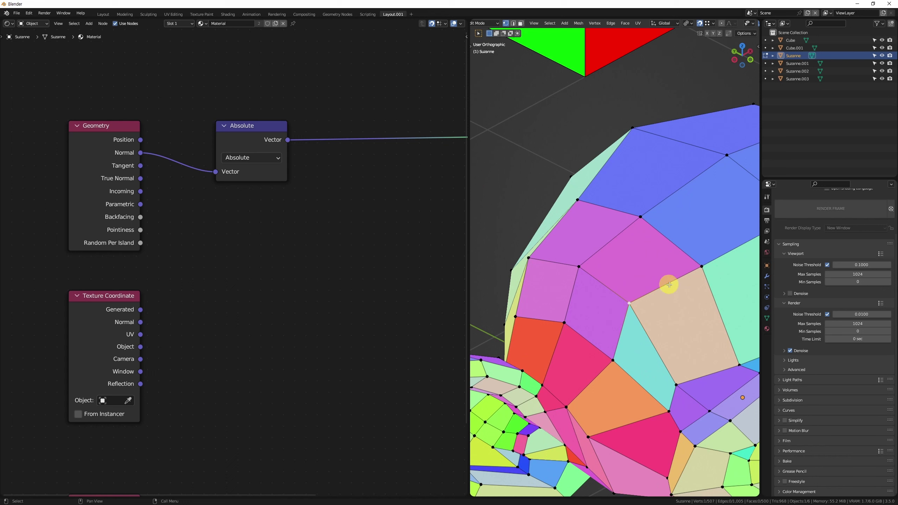
{"action": "key", "text": "BackSpace"}
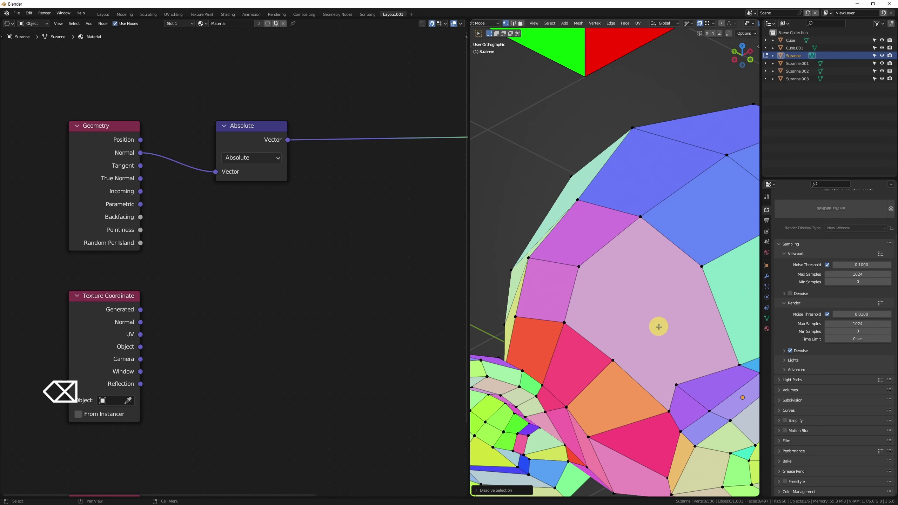
{"action": "middle_click_drag", "start_coordinate": [659, 326], "coordinate": [616, 296]}
{"action": "key", "text": "Tab"}
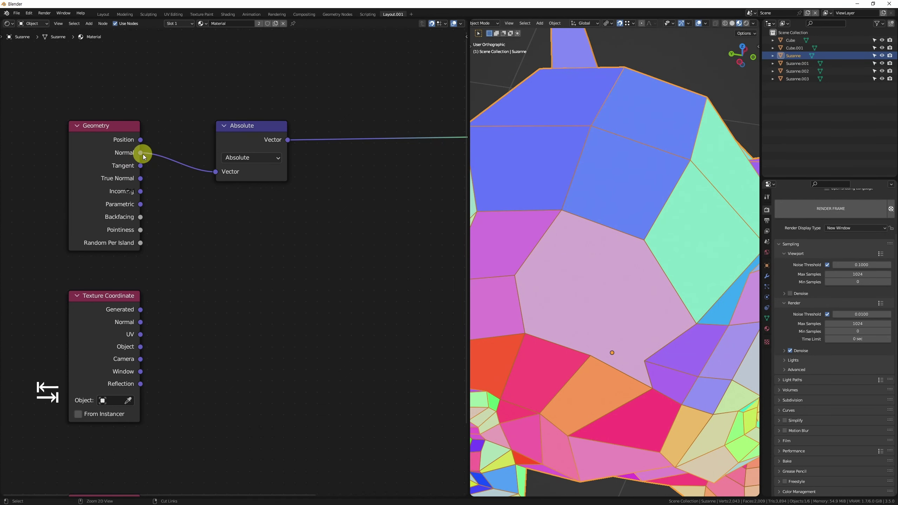
Feed Geometry's True Normal into the Absolute node instead of Normal and compare the edited head's surface with the other heads.
{"action": "mouse_move", "coordinate": [141, 153]}
{"action": "left_mouse_down", "text": "ctrl"}
{"action": "mouse_move", "coordinate": [150, 174]}
{"action": "mouse_move", "coordinate": [141, 178]}
{"action": "left_mouse_up", "text": "ctrl"}
{"action": "middle_click_drag", "start_coordinate": [583, 327], "coordinate": [557, 262], "text": "alt"}
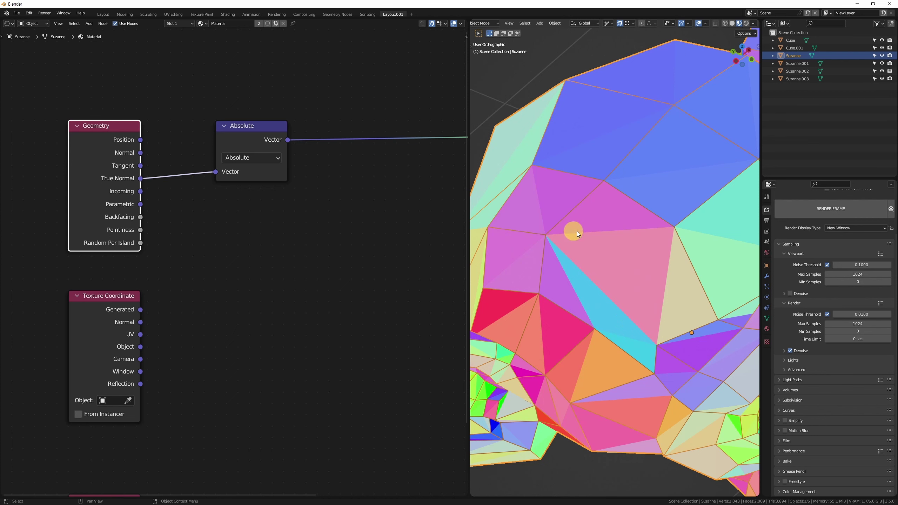
{"action": "middle_click_drag", "start_coordinate": [640, 356], "coordinate": [680, 310], "text": "ctrl+alt"}
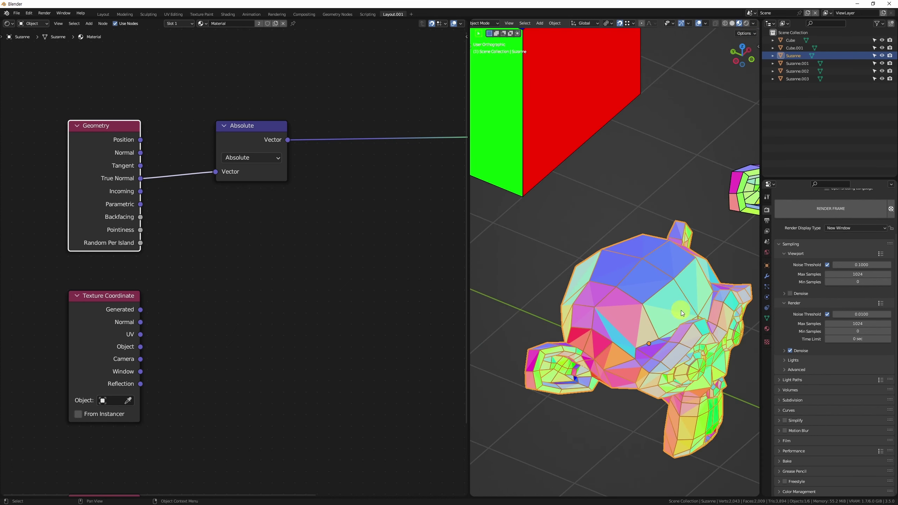
{"action": "middle_click_drag", "start_coordinate": [696, 376], "coordinate": [524, 314]}
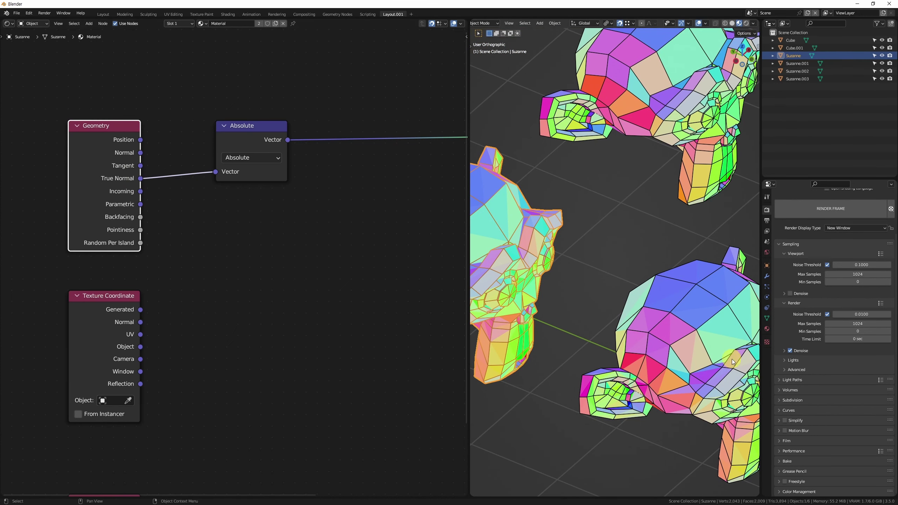
{"action": "middle_click_drag", "start_coordinate": [651, 358], "coordinate": [583, 303], "text": "shift"}
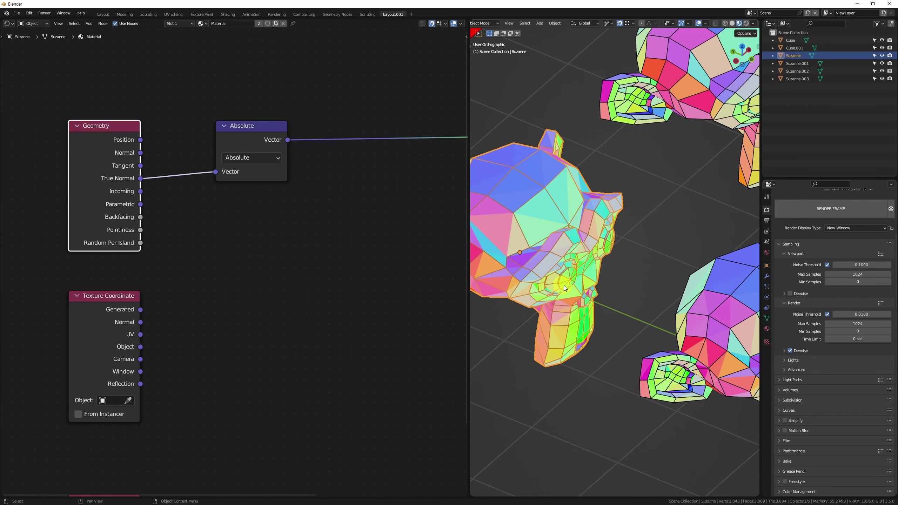
Delete the edited head and route the Bevel node's Normal through its own Absolute node in the first cube's material.
{"action": "key", "text": "Delete"}
{"action": "left_click", "coordinate": [594, 349]}
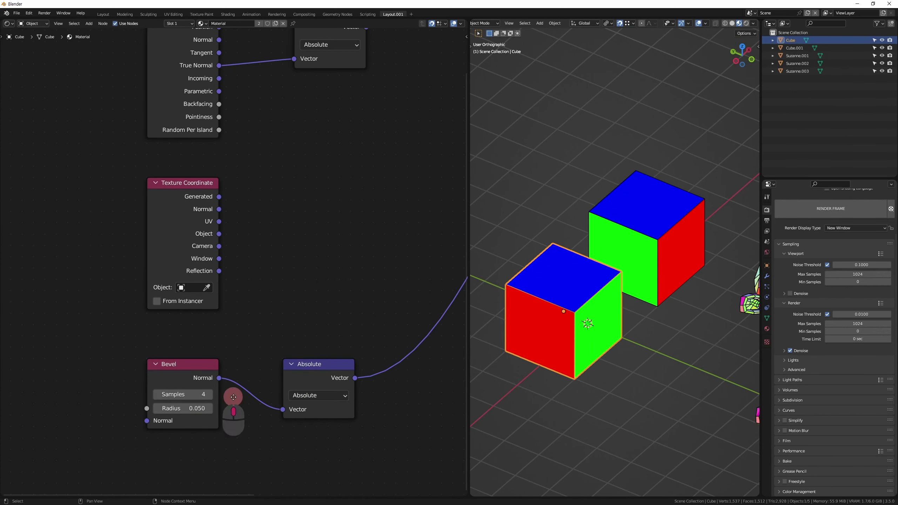
{"action": "scroll", "coordinate": [205, 392], "scroll_direction": "up", "scroll_amount": 4}
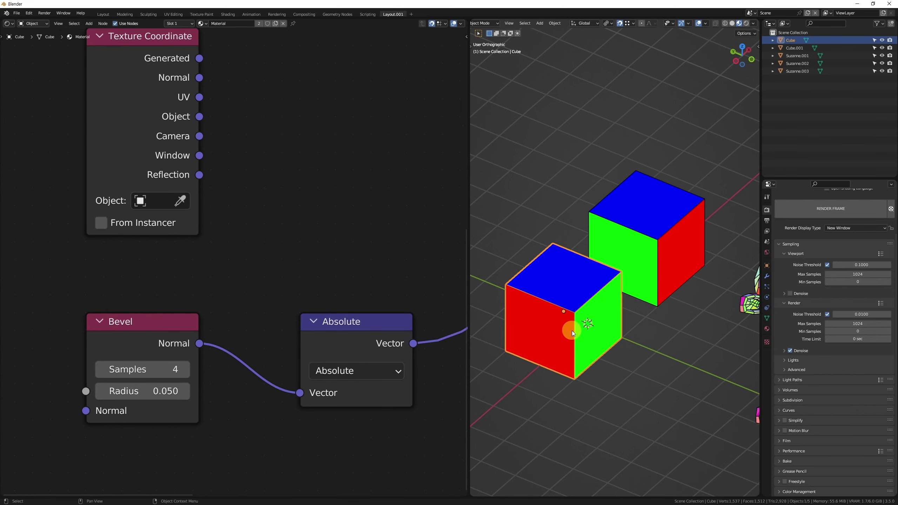
{"action": "scroll", "coordinate": [573, 332], "scroll_direction": "up", "scroll_amount": 8}
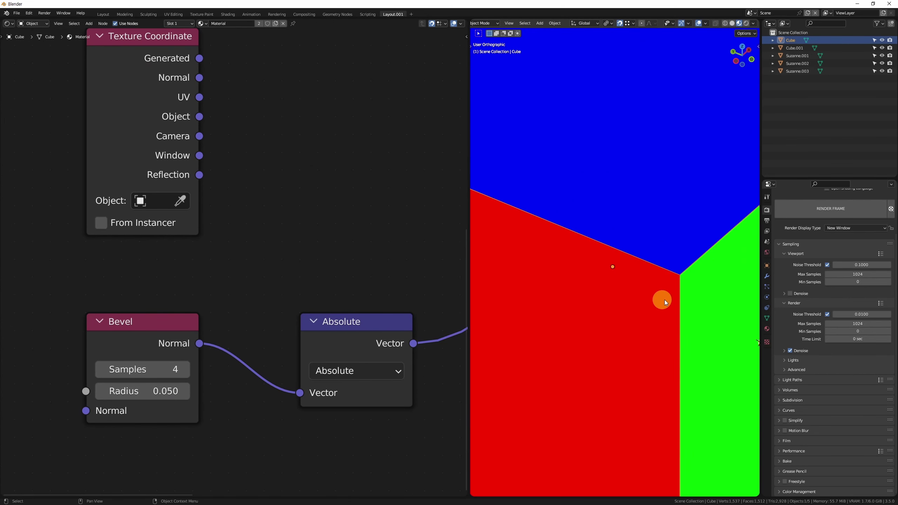
{"action": "scroll", "coordinate": [390, 348], "scroll_direction": "down", "scroll_amount": 3}
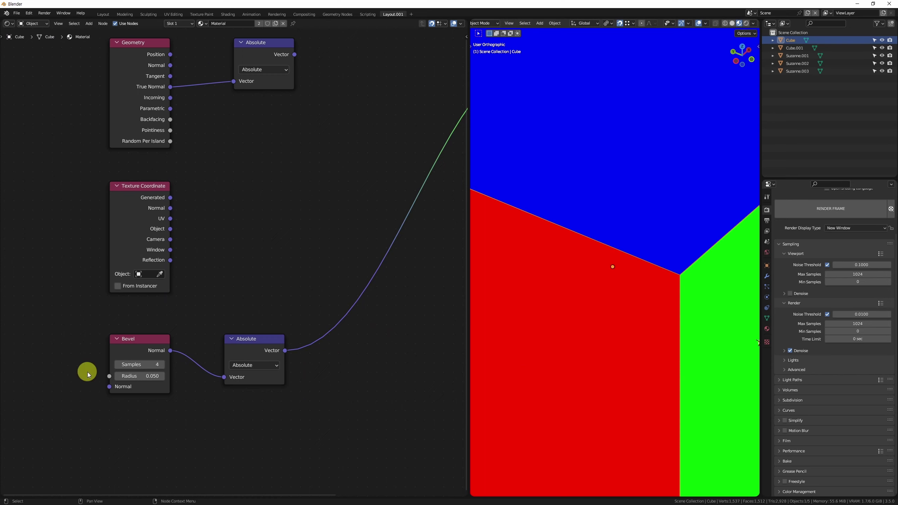
Set the Bevel node's Radius to 0.1 and its Samples to 16.
{"action": "scroll", "coordinate": [148, 389], "scroll_direction": "up", "scroll_amount": 3}
{"action": "left_click", "coordinate": [147, 364]}
{"action": "type", "text": "0."}
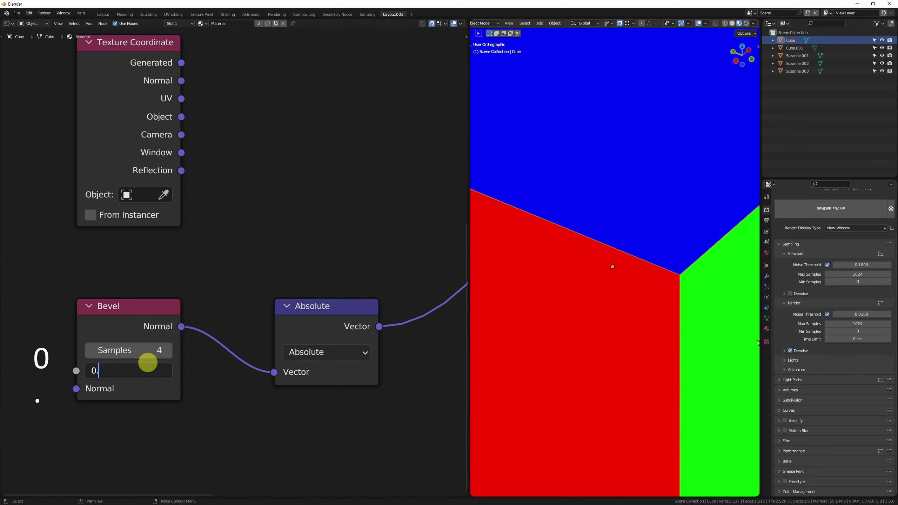
{"action": "type", "text": "1"}
{"action": "key", "text": "Return"}
{"action": "middle_click_drag", "start_coordinate": [282, 382], "coordinate": [181, 406]}
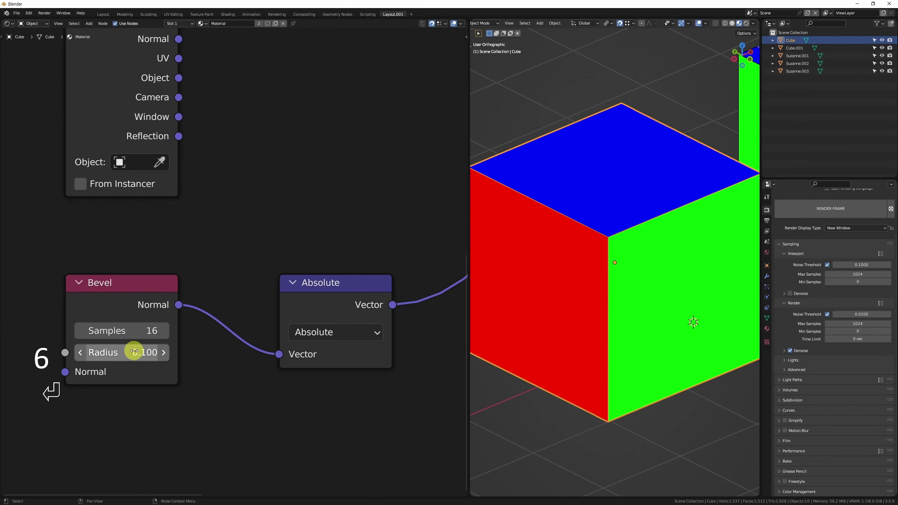
Switch the viewport to Rendered shading and examine the Bevel node's effect at the cube's corner.
{"action": "middle_click_drag", "start_coordinate": [544, 280], "coordinate": [623, 254]}
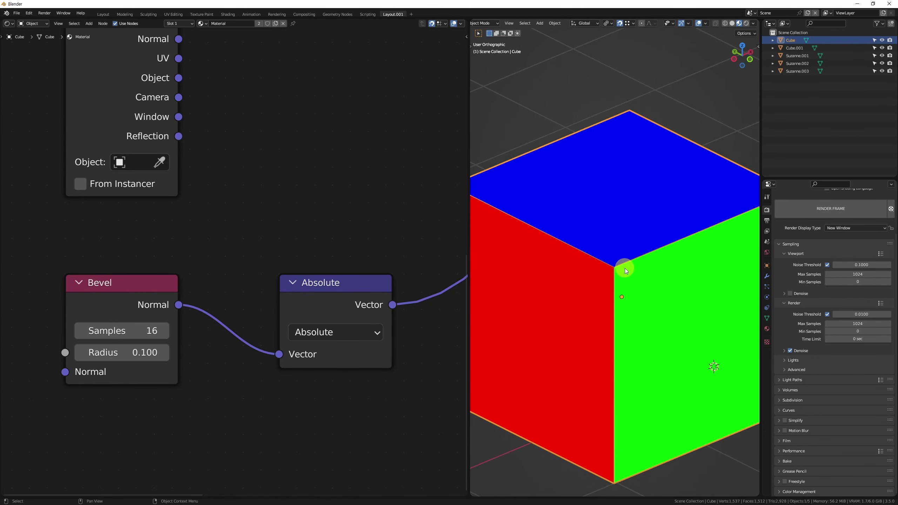
{"action": "scroll", "coordinate": [620, 270], "scroll_direction": "up", "scroll_amount": 4}
{"action": "scroll", "coordinate": [629, 279], "scroll_direction": "down", "scroll_amount": 6}
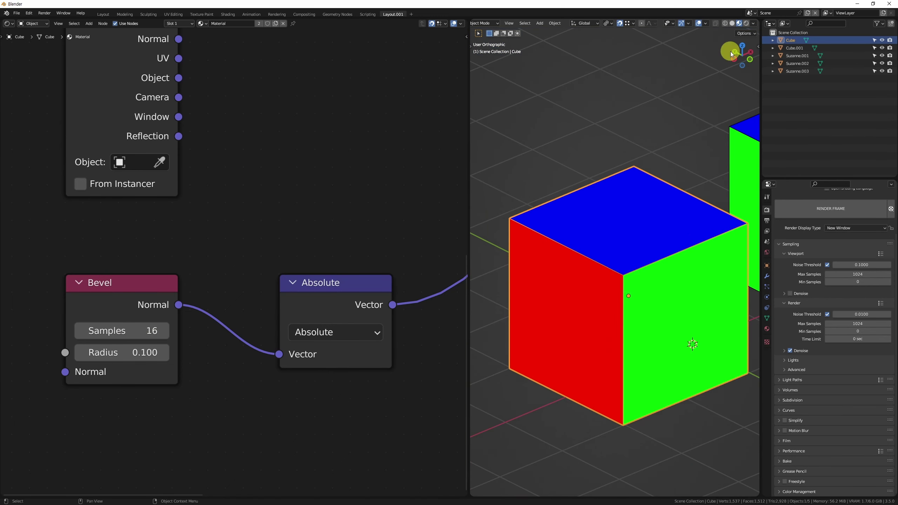
{"action": "scroll", "coordinate": [608, 290], "scroll_direction": "up", "scroll_amount": 2}
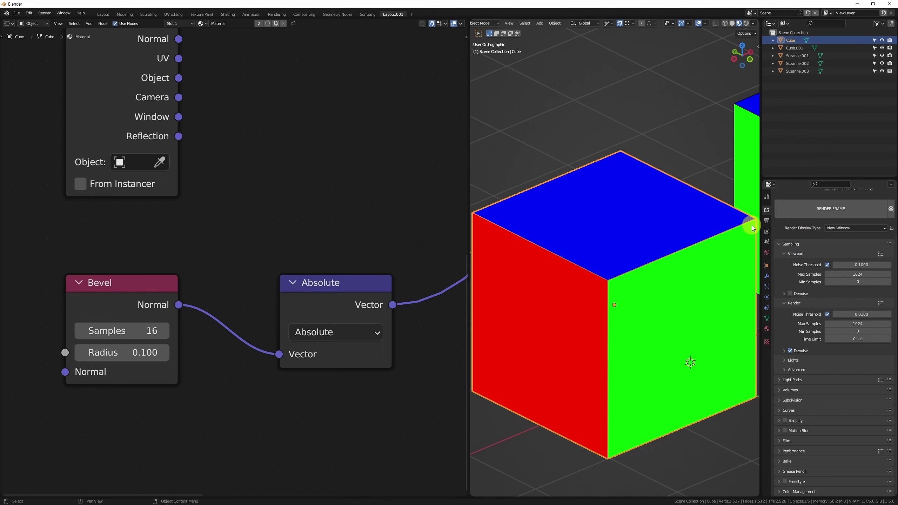
{"action": "left_click", "coordinate": [108, 291]}
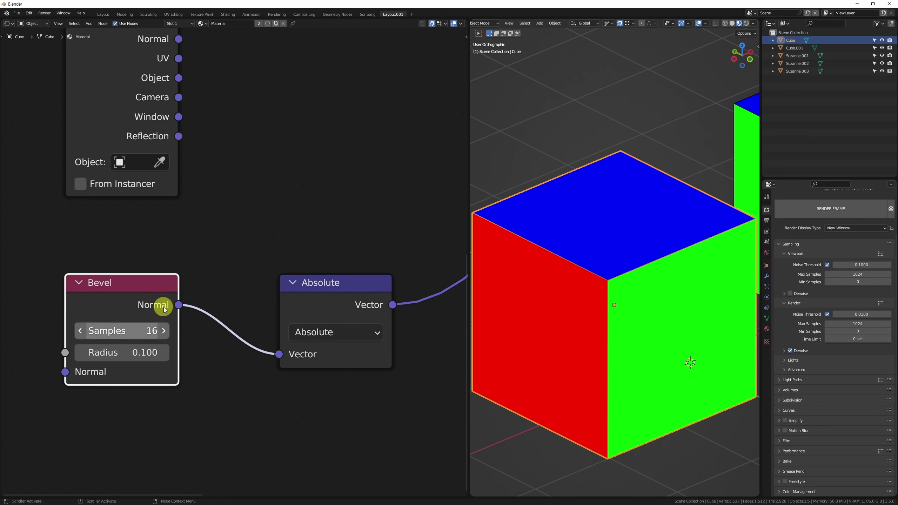
{"action": "left_click", "coordinate": [747, 23]}
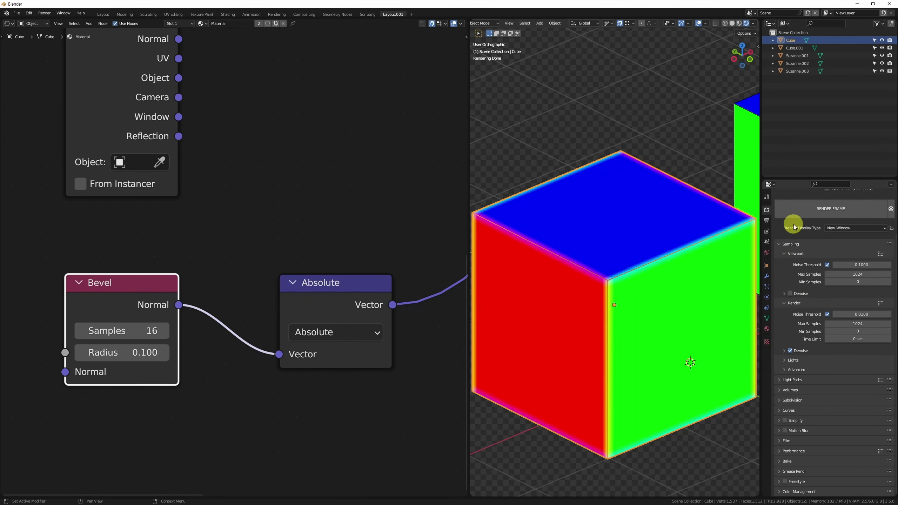
{"action": "scroll", "coordinate": [808, 210], "scroll_direction": "up", "scroll_amount": 3}
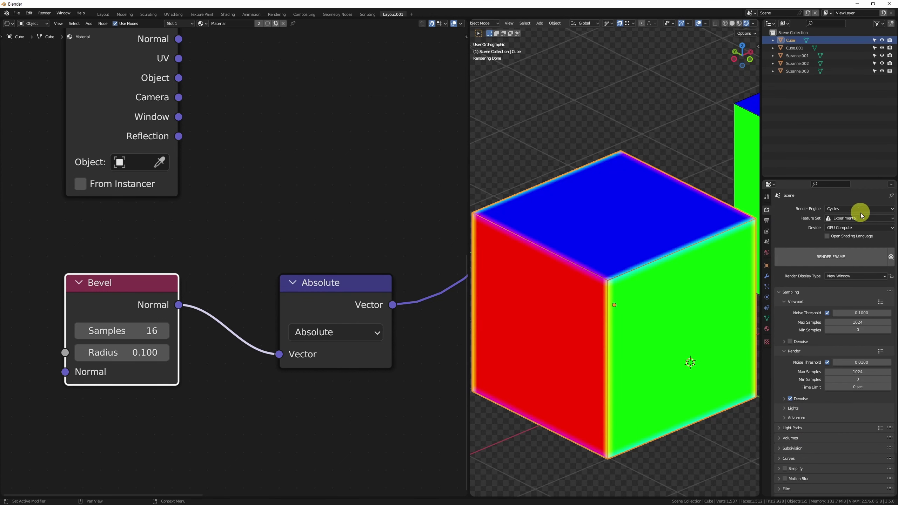
{"action": "left_click", "coordinate": [538, 479]}
{"action": "scroll", "coordinate": [616, 283], "scroll_direction": "up", "scroll_amount": 6}
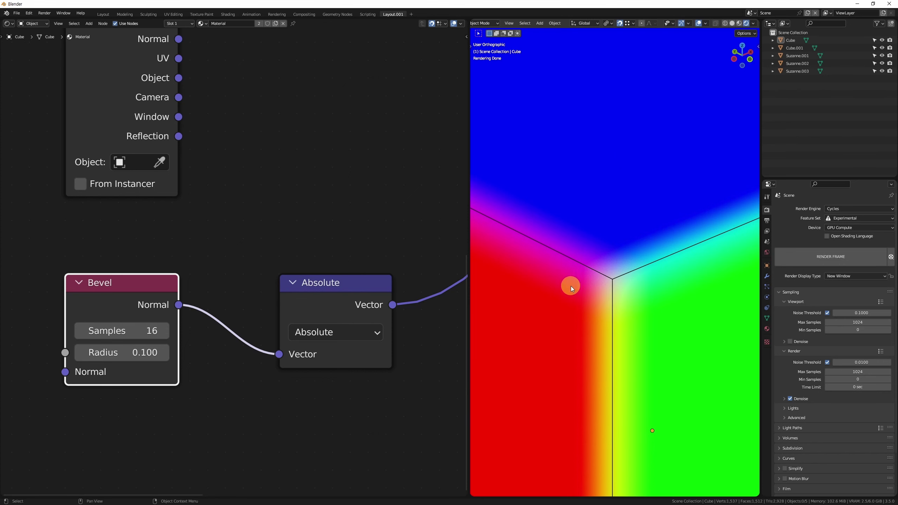
Duplicate the Texture Coordinate cube beside the Bevel-node cube, give it its own material copy and feed Geometry Normal into its Absolute node.
{"action": "scroll", "coordinate": [585, 269], "scroll_direction": "down", "scroll_amount": 5}
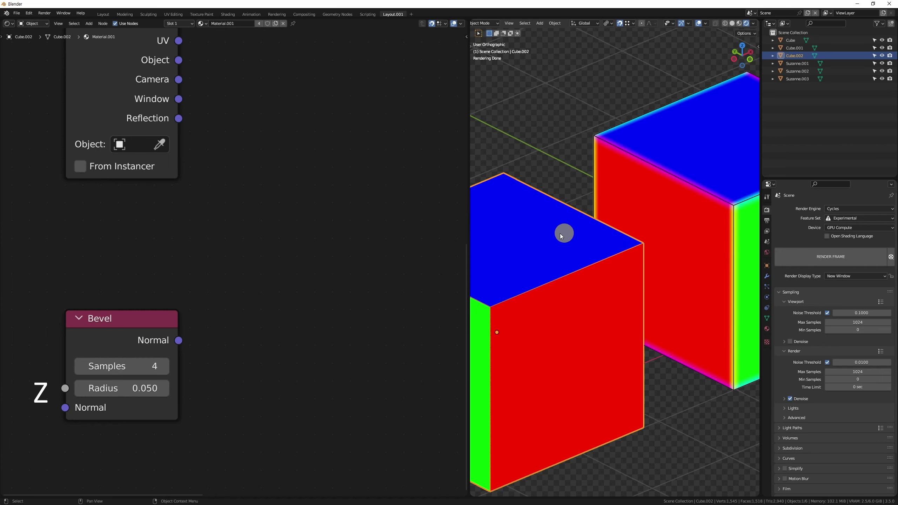
{"action": "scroll", "coordinate": [561, 235], "scroll_direction": "down", "scroll_amount": 5}
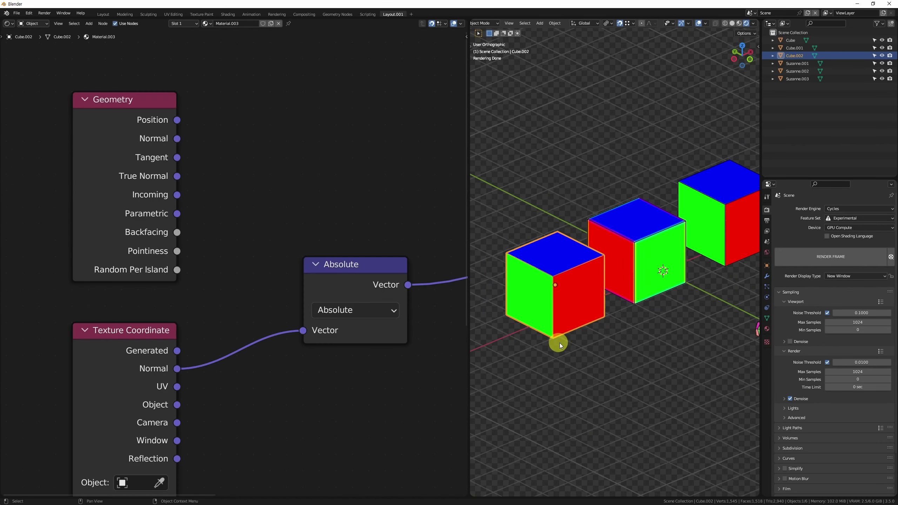
{"action": "mouse_move", "coordinate": [177, 137]}
{"action": "left_mouse_down"}
{"action": "mouse_move", "coordinate": [275, 202]}
{"action": "mouse_move", "coordinate": [302, 330]}
{"action": "left_mouse_up"}
{"action": "key", "text": "g"}
{"action": "key", "text": "ctrl+z"}
{"action": "scroll", "coordinate": [678, 258], "scroll_direction": "up", "scroll_amount": 1}
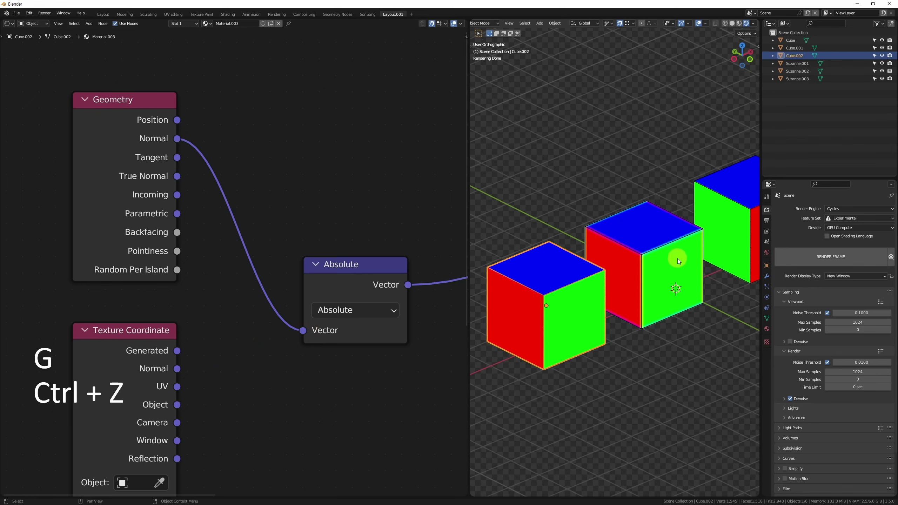
Rotate the duplicated cube around the global Z axis to test its Geometry Normal colours, and undo the rotation.
{"action": "key", "text": "g"}
{"action": "key", "text": "r"}
{"action": "key", "text": "z"}
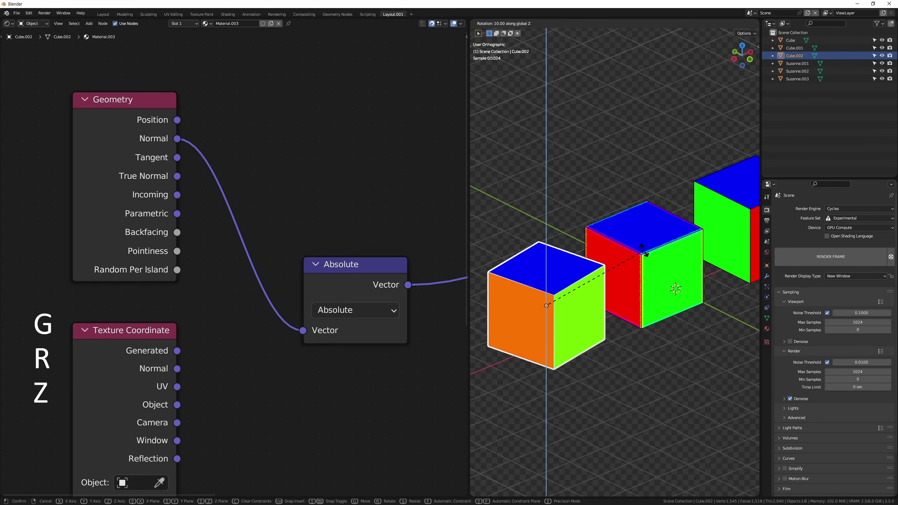
{"action": "left_click", "coordinate": [644, 170]}
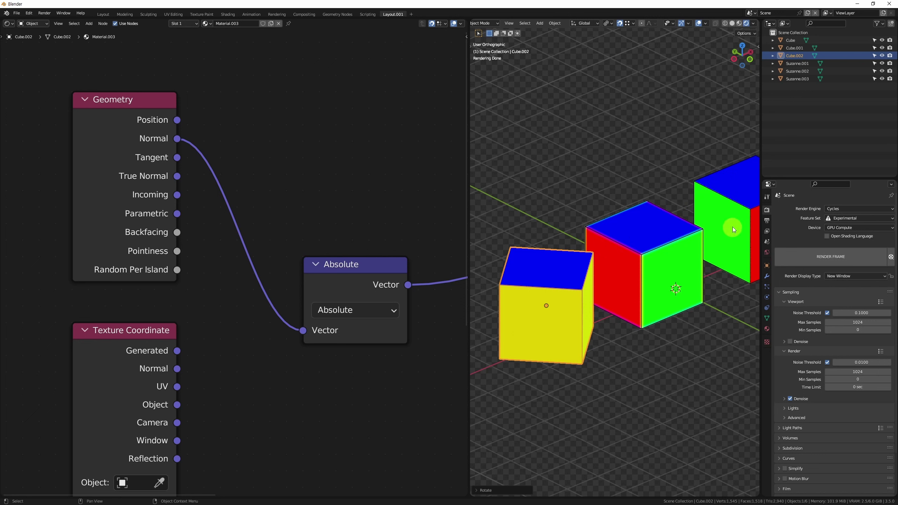
{"action": "key", "text": "ctrl+z"}
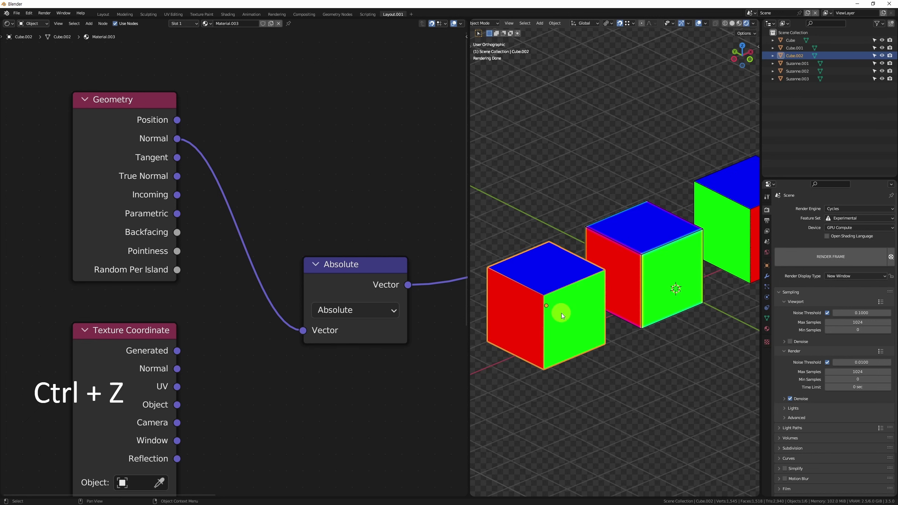
Compare the edges of the duplicated cube with those of the Bevel-node cube in a maximized viewport.
{"action": "key", "text": "alt+w"}
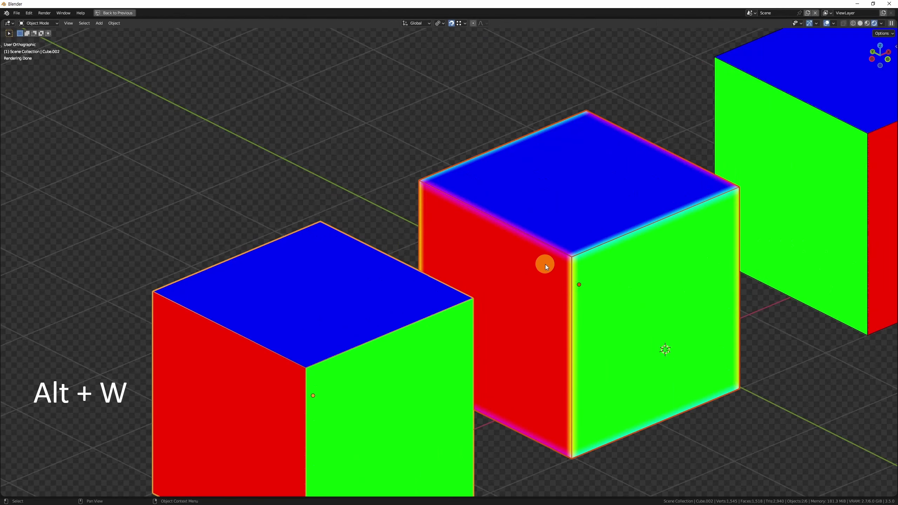
{"action": "middle_click_drag", "start_coordinate": [543, 263], "coordinate": [583, 279], "text": "ctrl"}
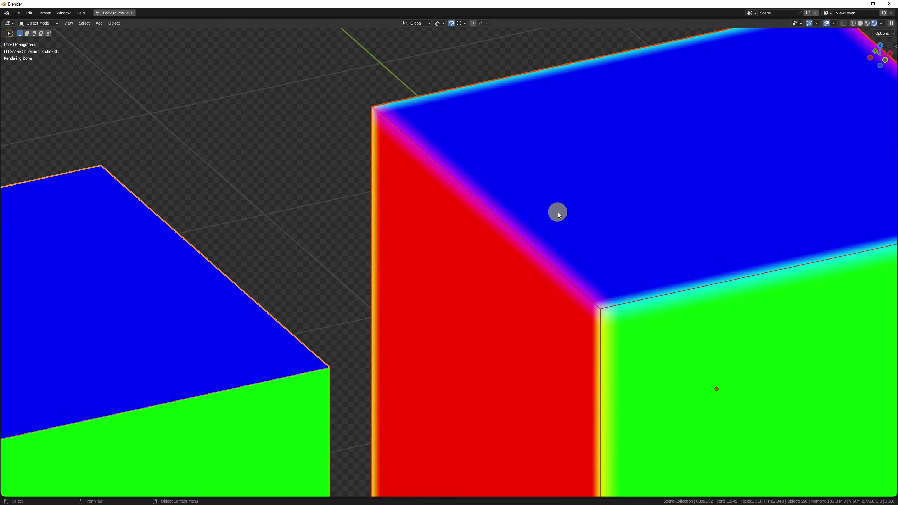
{"action": "left_click_drag", "start_coordinate": [299, 262], "coordinate": [236, 329]}
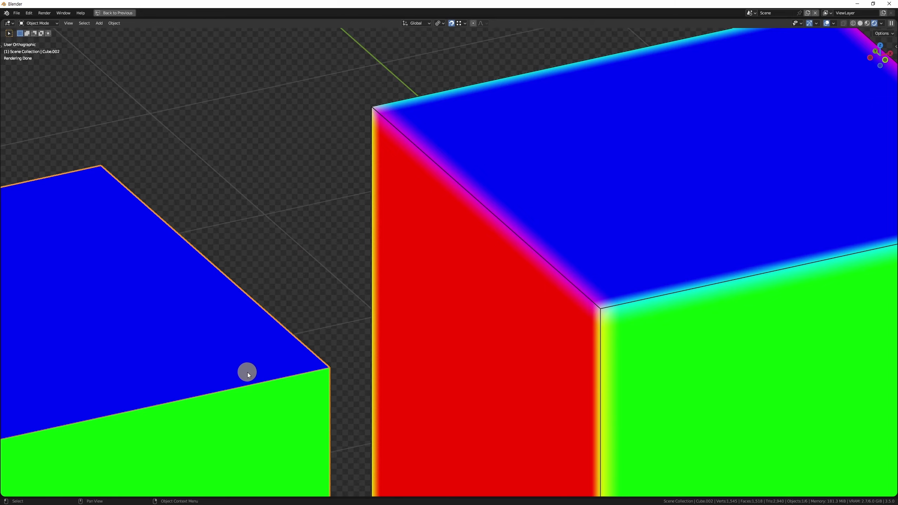
{"action": "key", "text": "alt+w"}
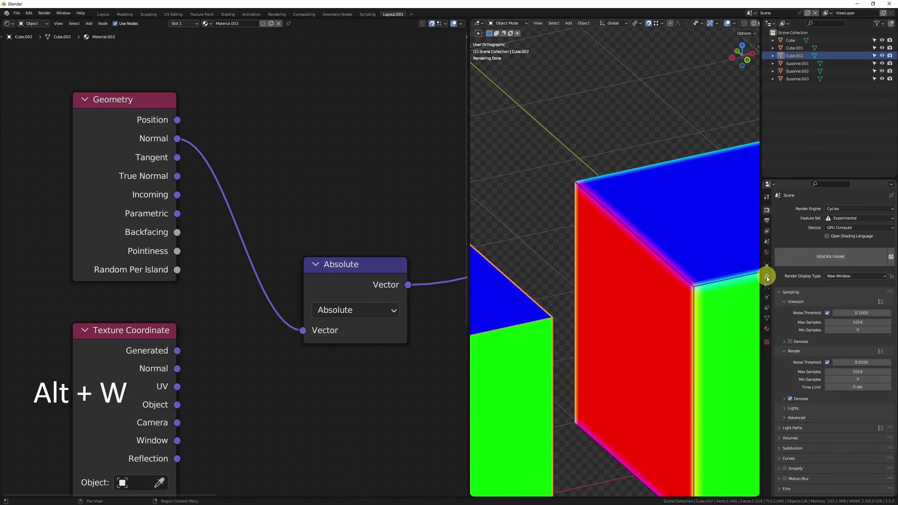
Add a Bevel modifier with an amount of 100 mm to the duplicated Geometry Normal cube.
{"action": "left_click", "coordinate": [766, 276]}
{"action": "left_click", "coordinate": [831, 208]}
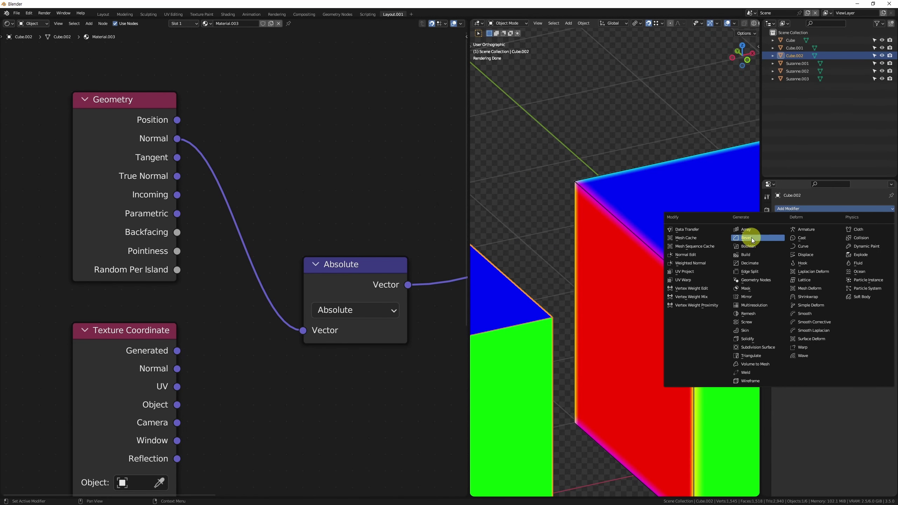
{"action": "left_click", "coordinate": [752, 238]}
{"action": "left_click", "coordinate": [860, 269]}
Check the Samples and Radius of the other cube's Bevel node and set the Bevel modifier's segments to 16.
{"action": "left_click", "coordinate": [676, 279]}
{"action": "left_click", "coordinate": [674, 295]}
{"action": "middle_click_drag", "start_coordinate": [181, 320], "coordinate": [141, 235]}
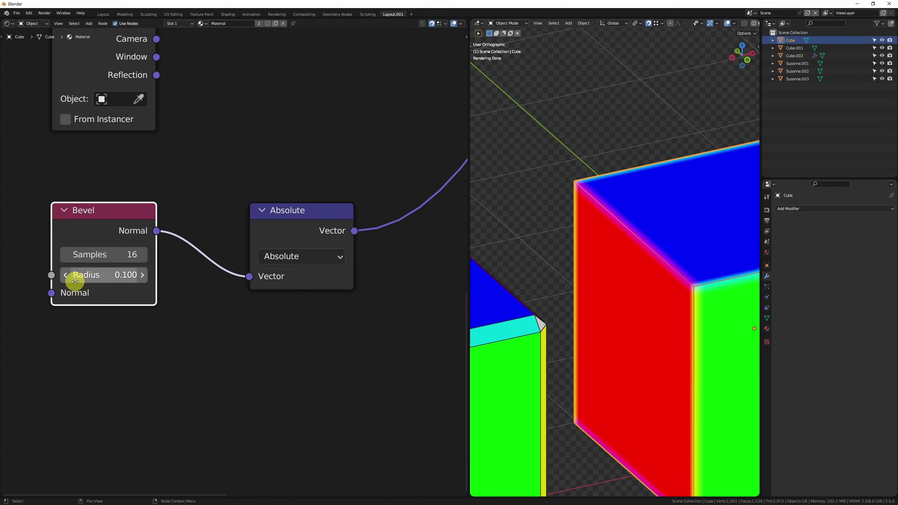
{"action": "middle_click_drag", "start_coordinate": [144, 279], "coordinate": [170, 293]}
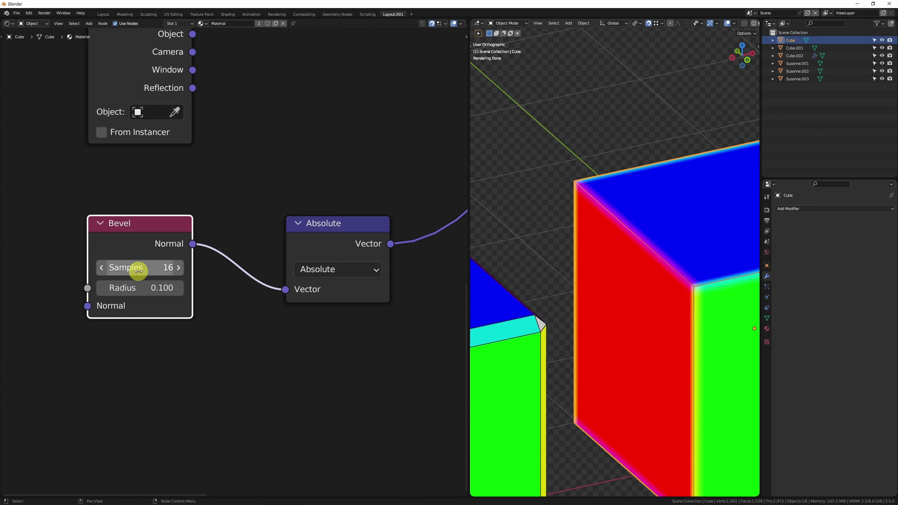
{"action": "left_click", "coordinate": [527, 320]}
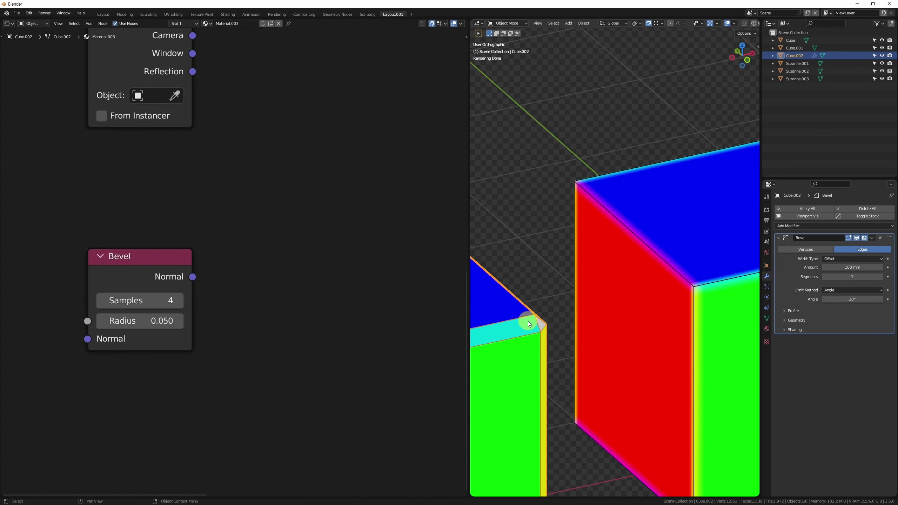
{"action": "left_click", "coordinate": [851, 278]}
{"action": "key", "text": "Return"}
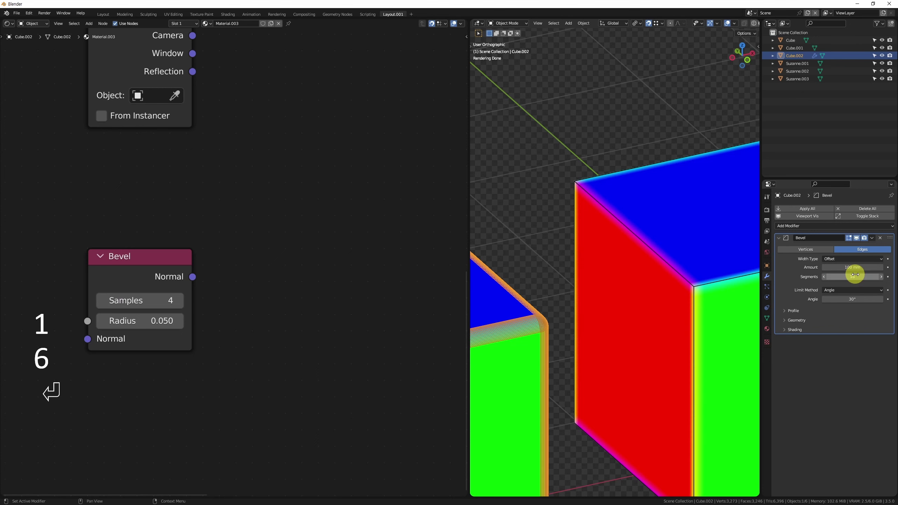
Try Shade Smooth on the cube with the Bevel modifier in a maximized viewport, and undo it.
{"action": "left_click", "coordinate": [517, 197]}
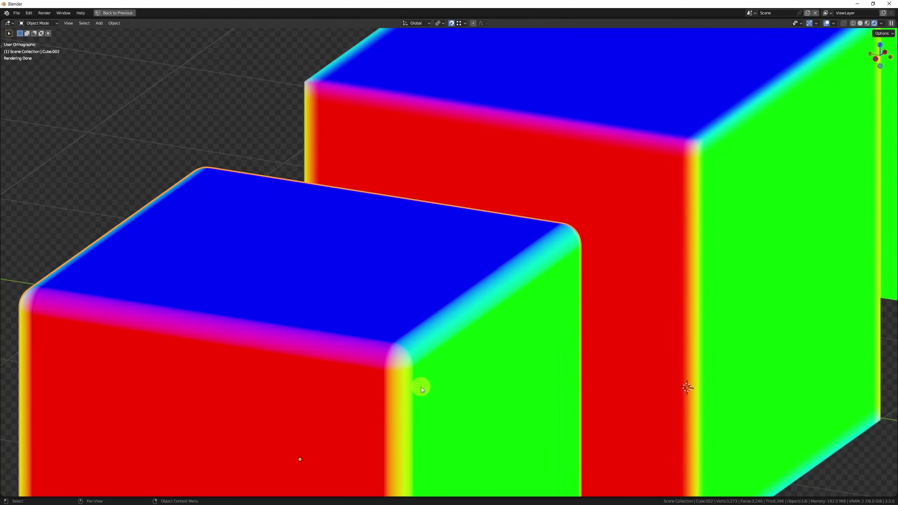
{"action": "right_click", "coordinate": [410, 350]}
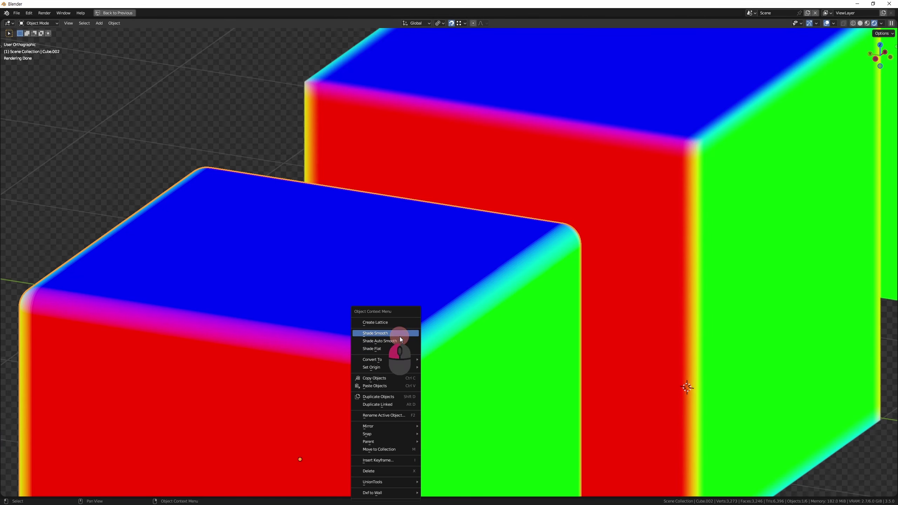
{"action": "left_click", "coordinate": [400, 335]}
{"action": "key", "text": "ctrl+z"}
{"action": "key", "text": "ctrl+z"}
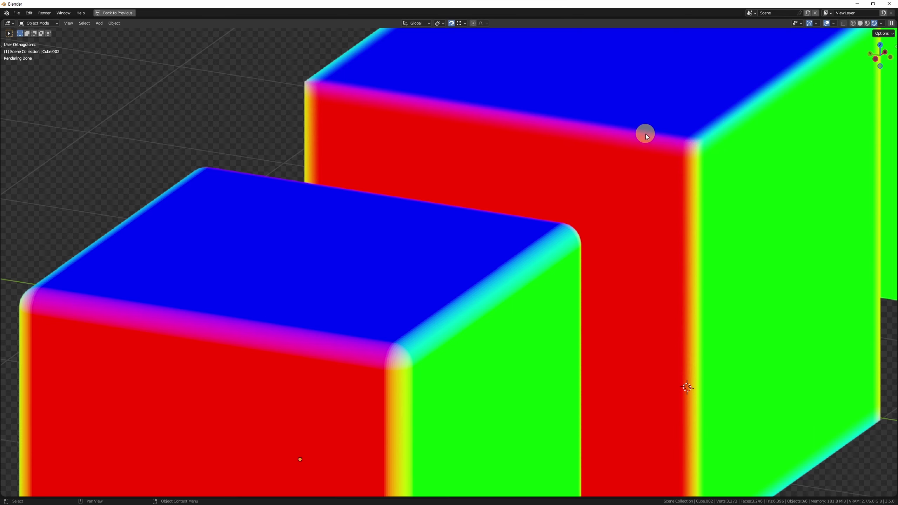
Compare the modifier-bevelled cube's edges with those of the Bevel-node cube, including its rounded corner in front view.
{"action": "scroll", "coordinate": [407, 358], "scroll_direction": "down", "scroll_amount": 3}
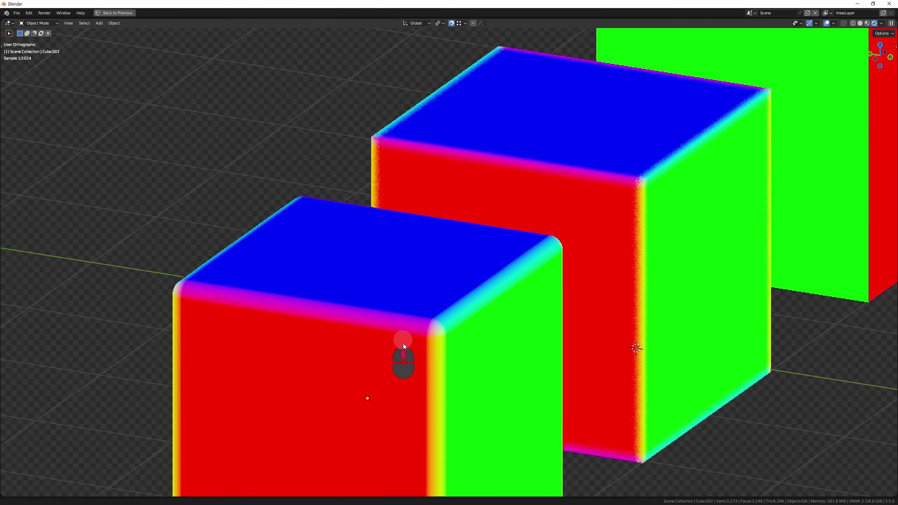
{"action": "scroll", "coordinate": [406, 336], "scroll_direction": "down", "scroll_amount": 3, "text": "shift"}
{"action": "key", "text": "ctrl+space"}
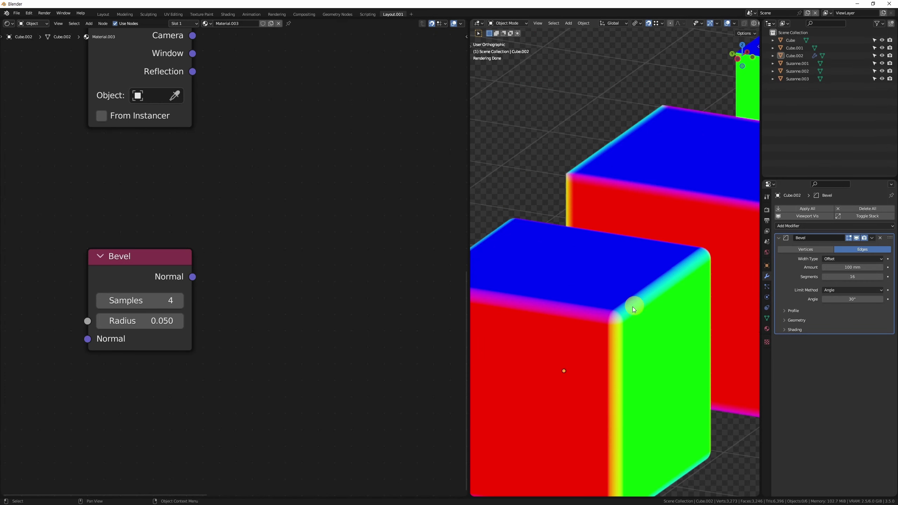
{"action": "left_click", "coordinate": [639, 327]}
{"action": "key", "text": "KP_1"}
{"action": "middle_click_drag", "start_coordinate": [554, 275], "coordinate": [660, 227], "text": "shift"}
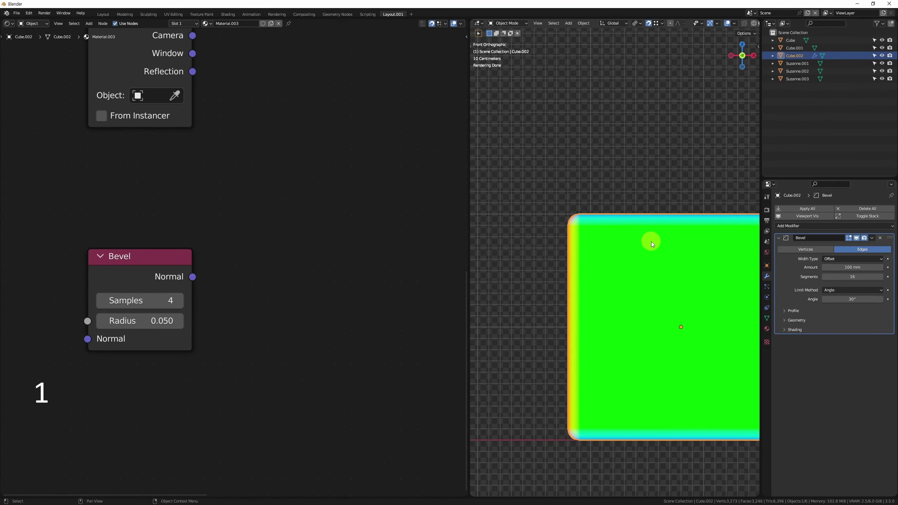
{"action": "scroll", "coordinate": [560, 201], "scroll_direction": "up", "scroll_amount": 2}
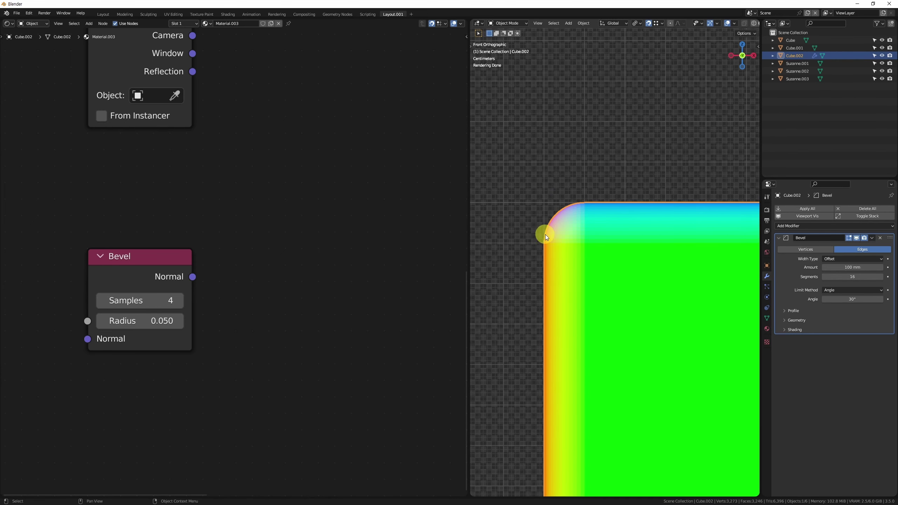
{"action": "middle_click_drag", "start_coordinate": [612, 289], "coordinate": [641, 339]}
{"action": "scroll", "coordinate": [641, 340], "scroll_direction": "down", "scroll_amount": 6}
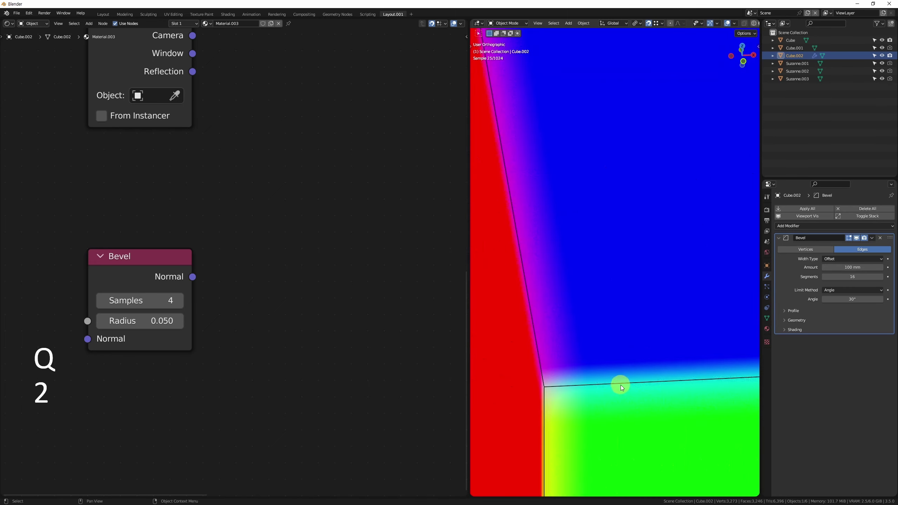
Cut a new edge across the middle of the Bevel-node cube's top face, joining its front and back edges.
{"action": "left_click", "coordinate": [620, 384]}
{"action": "middle_click_drag", "start_coordinate": [622, 391], "coordinate": [617, 320], "text": "ctrl"}
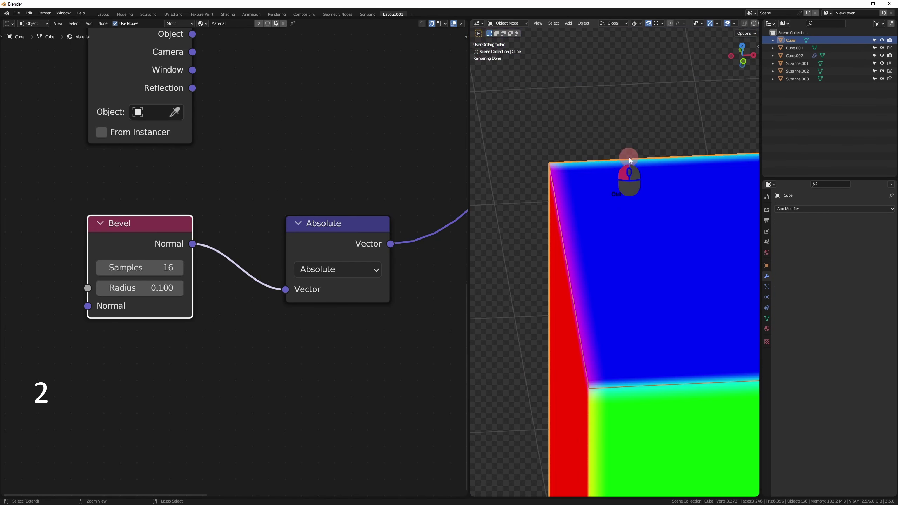
{"action": "key", "text": "shift+ctrl+e"}
{"action": "middle_click_drag", "start_coordinate": [668, 261], "coordinate": [615, 308]}
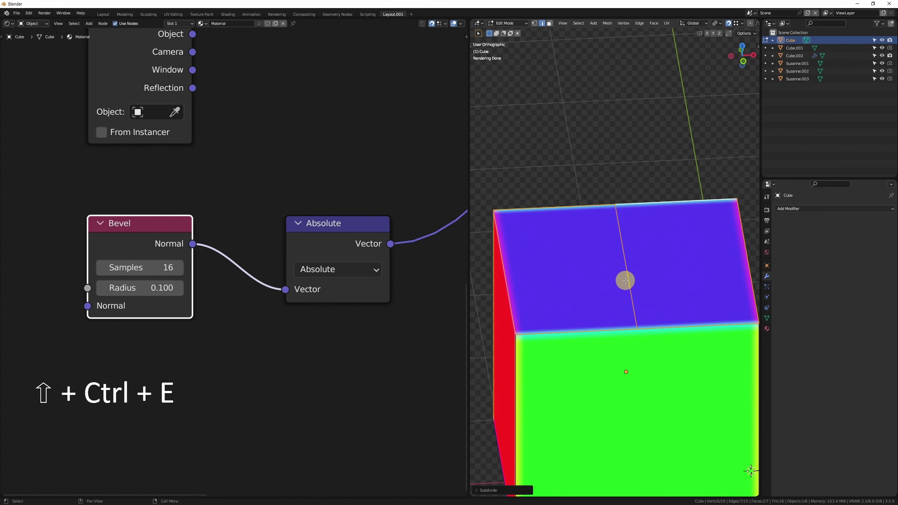
Move the new top edge along X onto the cube's red-side edge and offset it 100 mm inward to check the bevel width.
{"action": "left_click", "coordinate": [634, 306]}
{"action": "key", "text": "g"}
{"action": "key", "text": "f"}
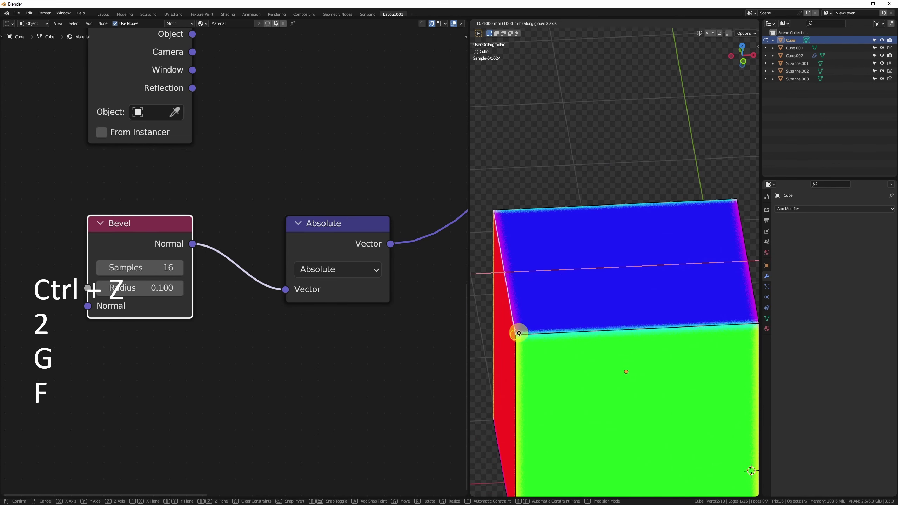
{"action": "left_click", "coordinate": [522, 345]}
{"action": "middle_click_drag", "start_coordinate": [522, 346], "coordinate": [567, 352], "text": "shift"}
{"action": "type", "text": "gf"}
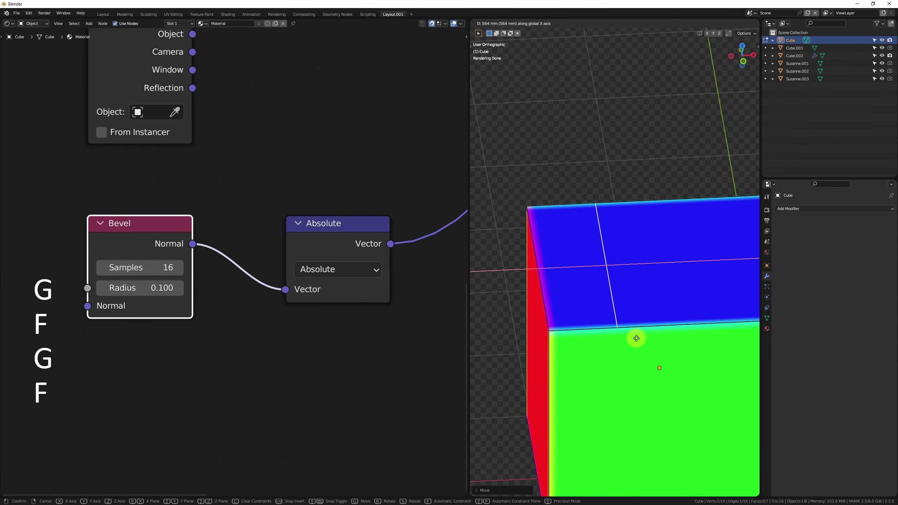
{"action": "type", "text": "100"}
{"action": "key", "text": "Return"}
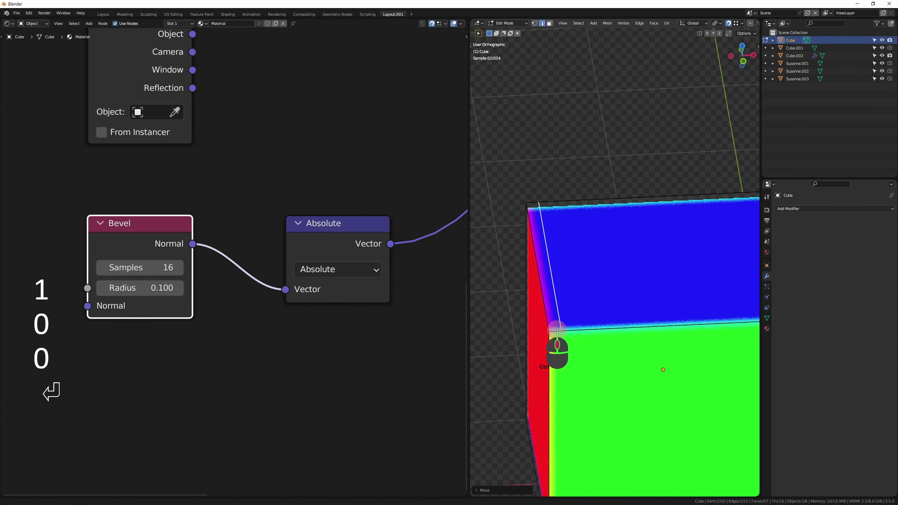
{"action": "middle_click_drag", "start_coordinate": [557, 351], "coordinate": [579, 321], "text": "ctrl"}
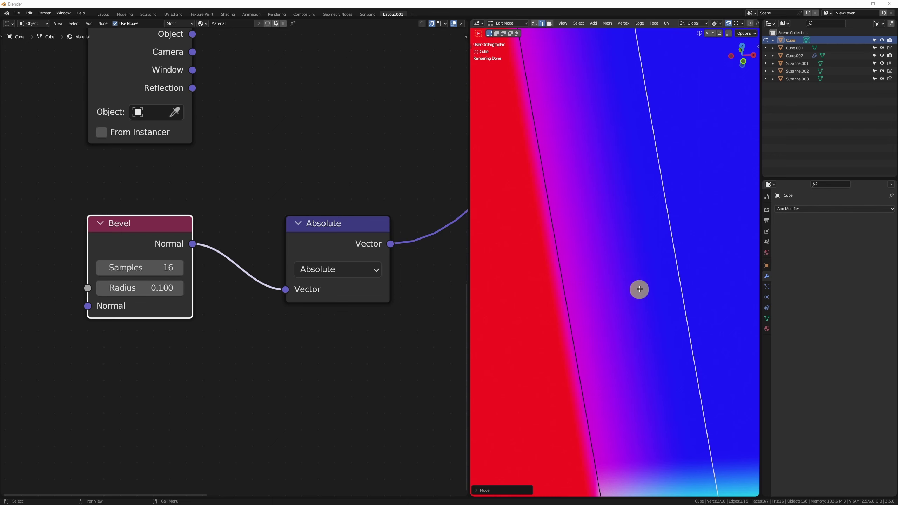
Select the Bevel-node cube again and set its Bevel node's Radius to 0.2.
{"action": "key", "text": "F4"}
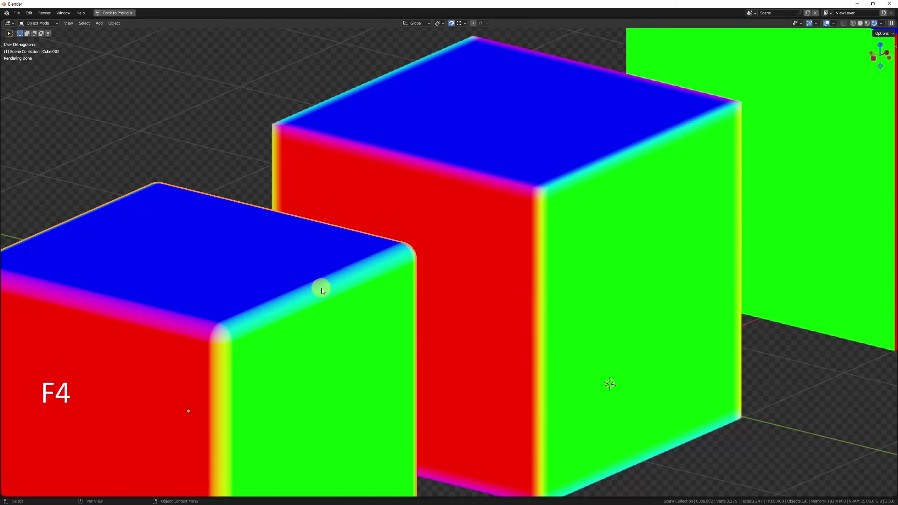
{"action": "key", "text": "alt+w"}
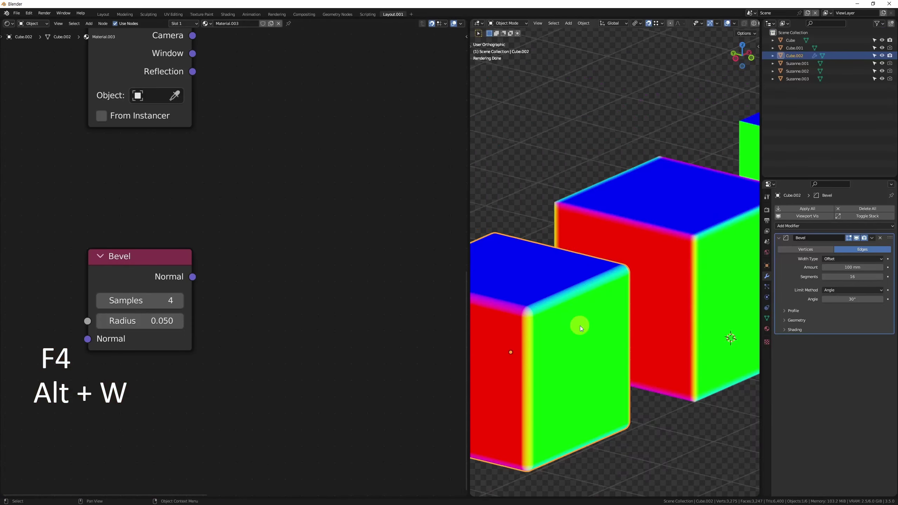
{"action": "scroll", "coordinate": [619, 311], "scroll_direction": "up", "scroll_amount": 2}
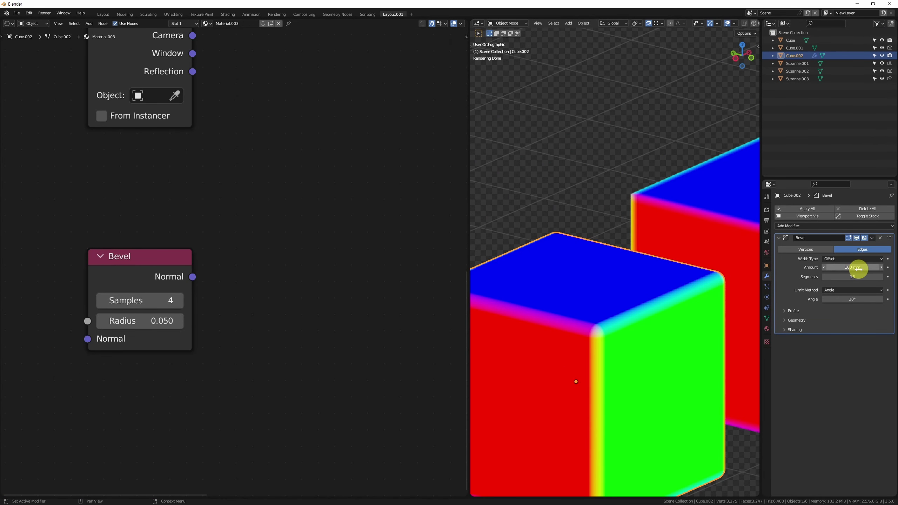
{"action": "middle_click_drag", "start_coordinate": [639, 296], "coordinate": [536, 318], "text": "shift"}
{"action": "left_click", "coordinate": [621, 263]}
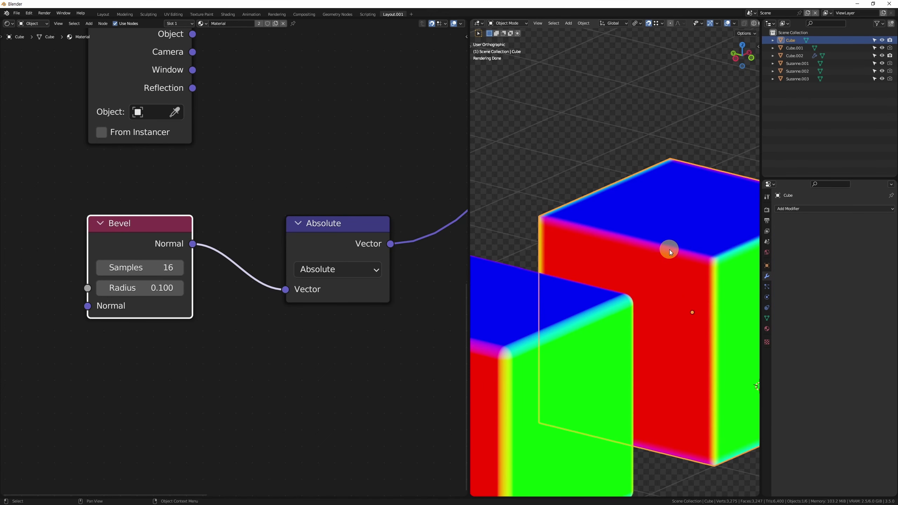
{"action": "left_click", "coordinate": [144, 288]}
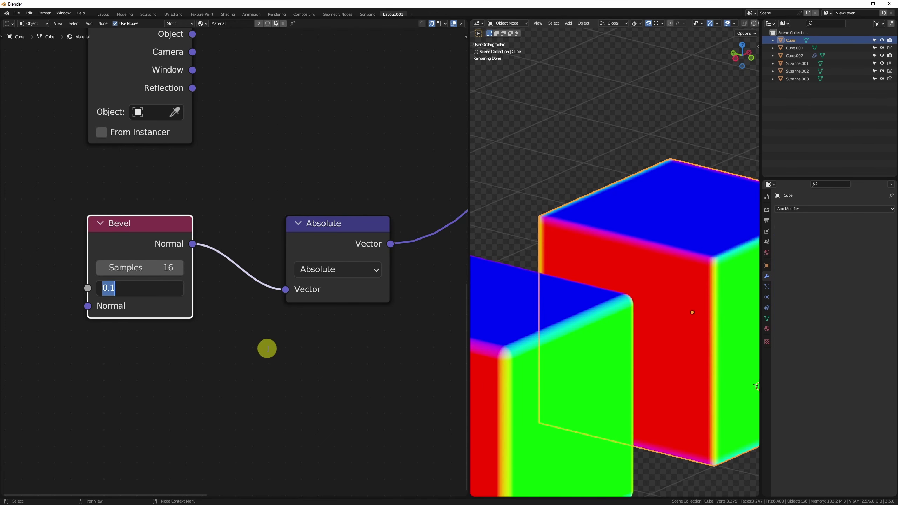
{"action": "type", "text": "0.2"}
{"action": "key", "text": "Return"}
{"action": "middle_click_drag", "start_coordinate": [546, 152], "coordinate": [532, 322]}
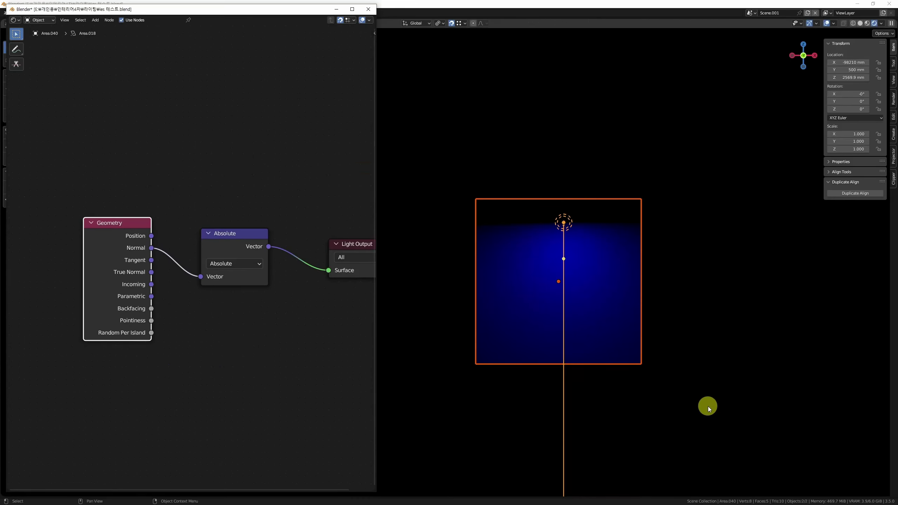
In the area light scene, rotate the light to about 49.1° around Y to test Geometry Normal, and reset it to 0°.
{"action": "key", "text": "ctrl+z"}
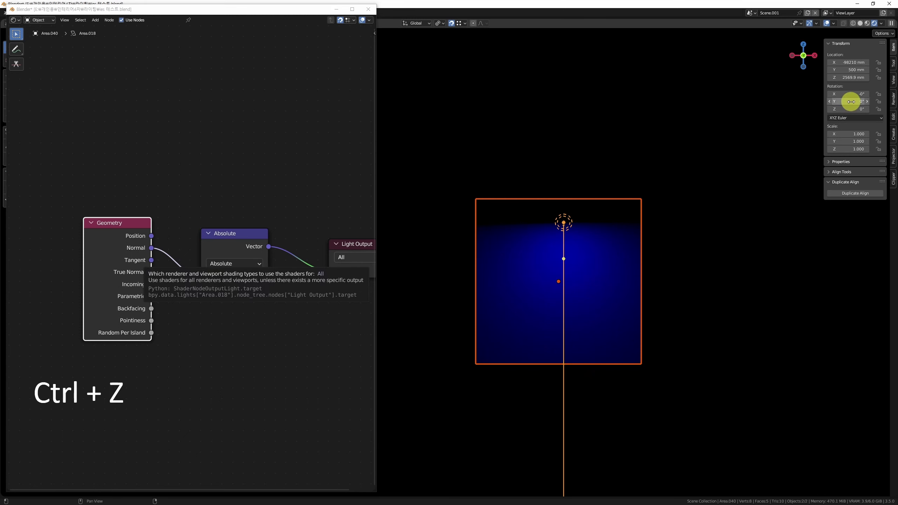
{"action": "left_click_drag", "start_coordinate": [852, 101], "coordinate": [877, 111]}
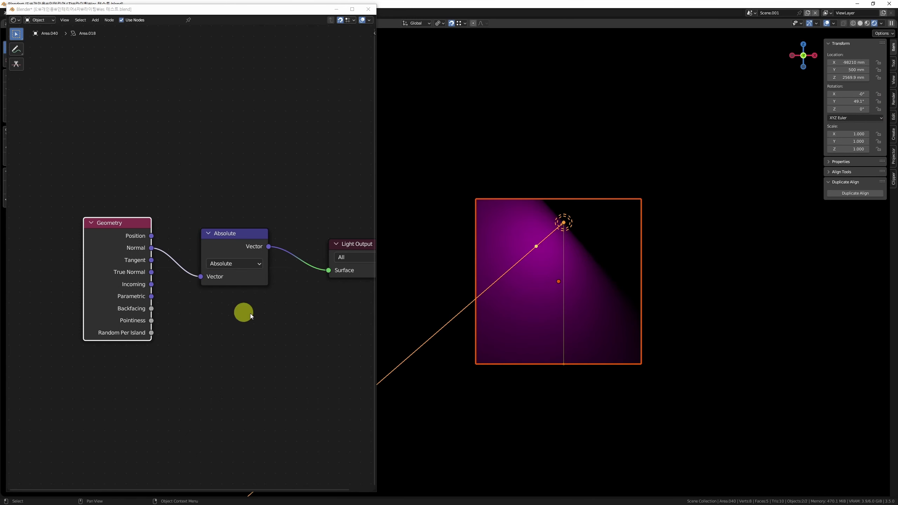
{"action": "left_click", "coordinate": [852, 101]}
{"action": "type", "text": "0"}
{"action": "key", "text": "Return"}
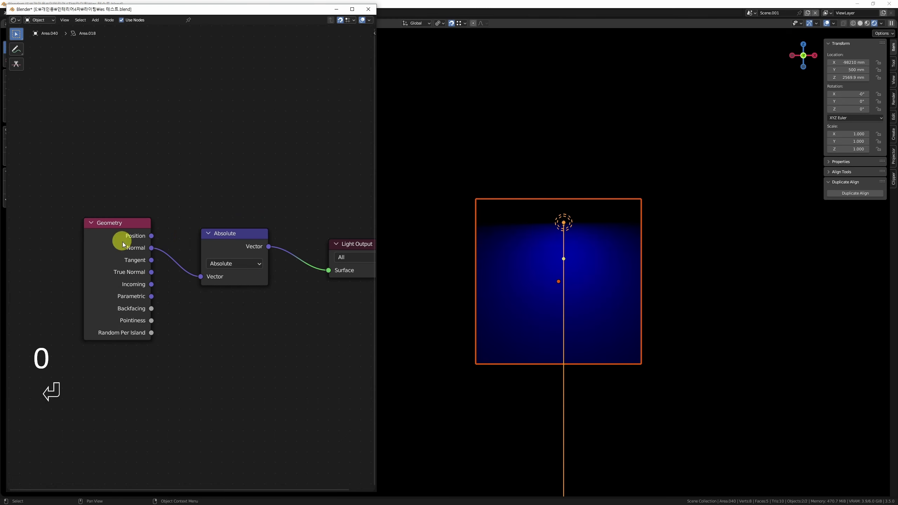
Shift the light's Geometry node aside and add a Texture Coordinate node directly below it.
{"action": "left_click_drag", "start_coordinate": [125, 227], "coordinate": [102, 228]}
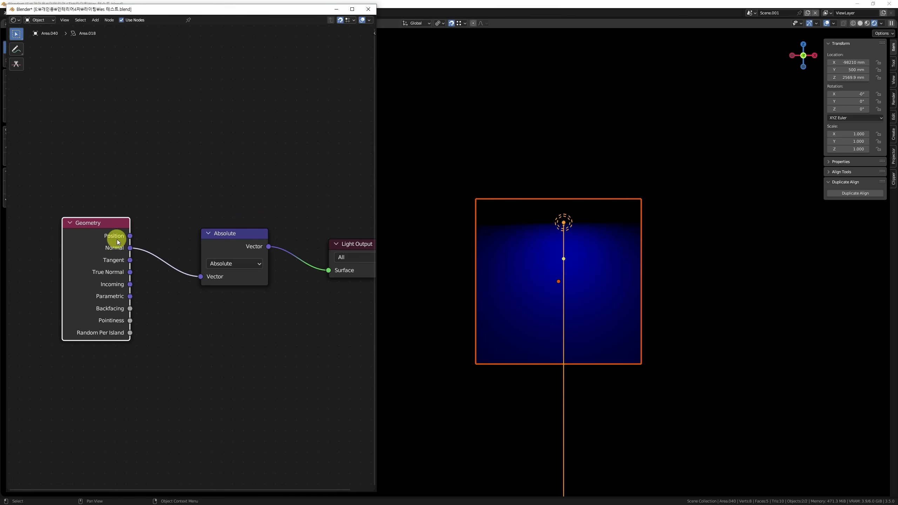
{"action": "middle_click_drag", "start_coordinate": [188, 320], "coordinate": [215, 298]}
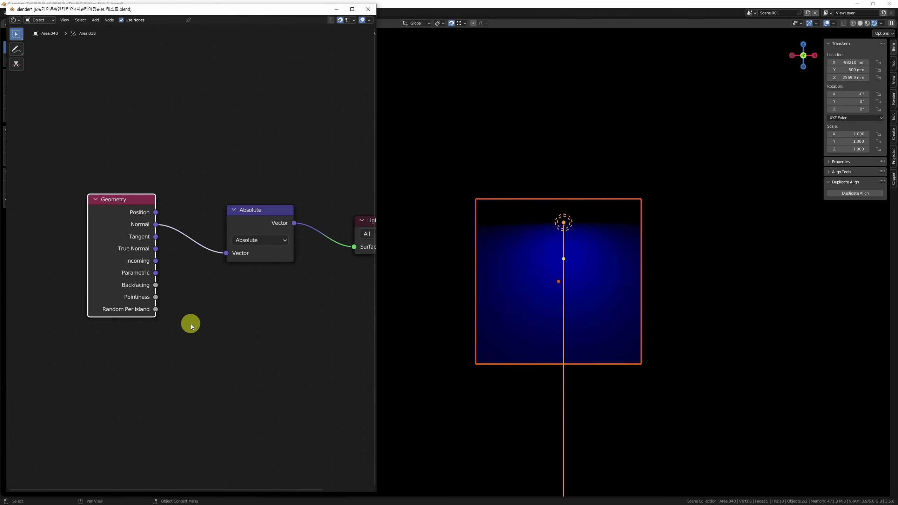
{"action": "key", "text": "shift+a"}
{"action": "key", "text": "BackSpace"}
{"action": "key", "text": "BackSpace"}
{"action": "type", "text": "coor"}
{"action": "key", "text": "Return"}
{"action": "key", "text": "Return"}
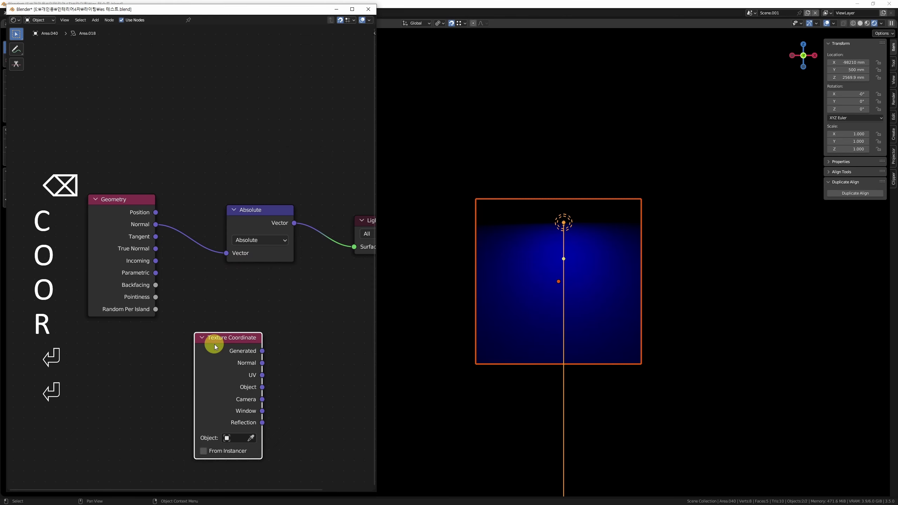
{"action": "left_click_drag", "start_coordinate": [219, 338], "coordinate": [115, 339]}
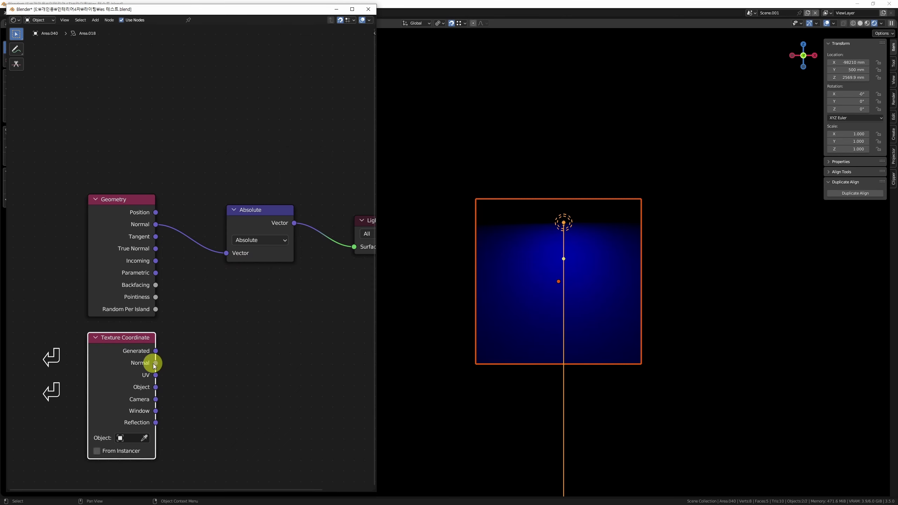
Feed Texture Coordinate Normal into the Absolute node, test the light at about -42.5° around Y, and reset the rotation to 0°.
{"action": "left_click_drag", "start_coordinate": [156, 363], "coordinate": [233, 249]}
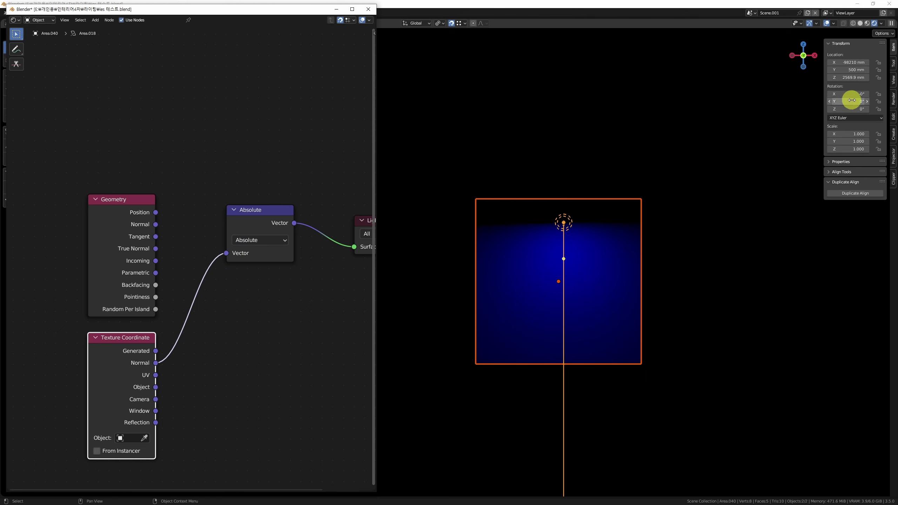
{"action": "left_click_drag", "start_coordinate": [847, 102], "coordinate": [823, 111]}
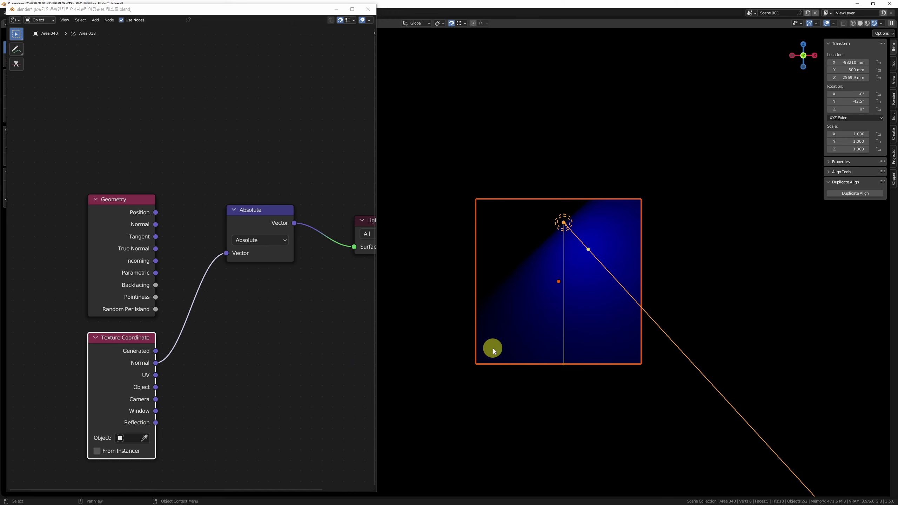
{"action": "left_click", "coordinate": [850, 102]}
{"action": "type", "text": "0"}
{"action": "key", "text": "Return"}
Reconnect Geometry Normal to the light's Absolute node, rotate the light to about 93° around Y, and undo the rotation.
{"action": "left_click_drag", "start_coordinate": [156, 225], "coordinate": [228, 254]}
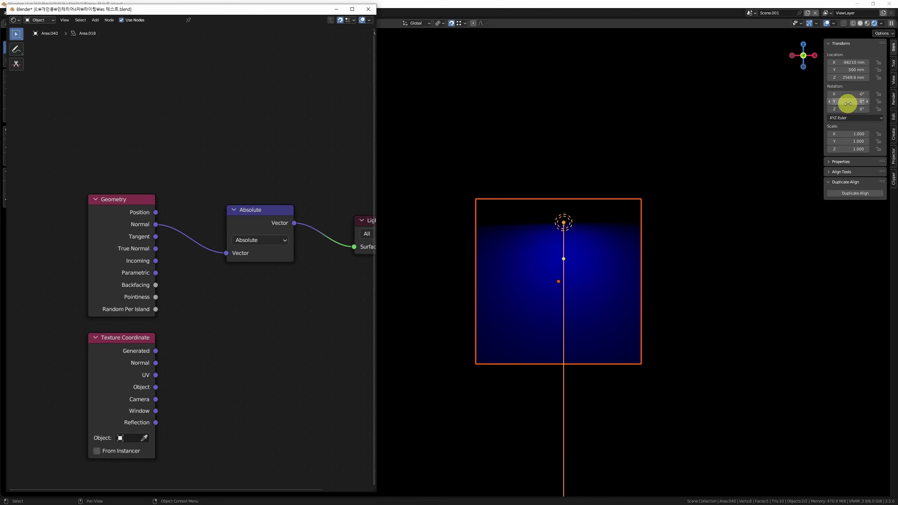
{"action": "left_click_drag", "start_coordinate": [856, 101], "coordinate": [682, 204]}
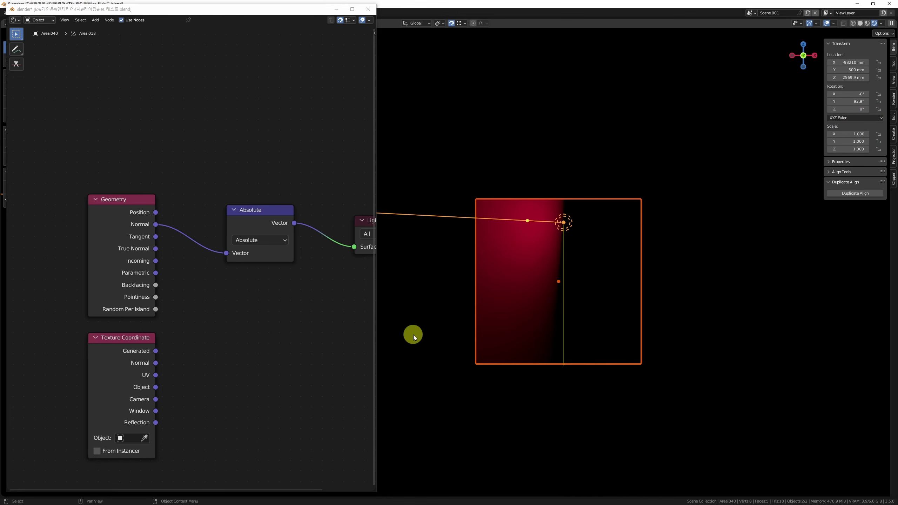
{"action": "key", "text": "ctrl+z"}
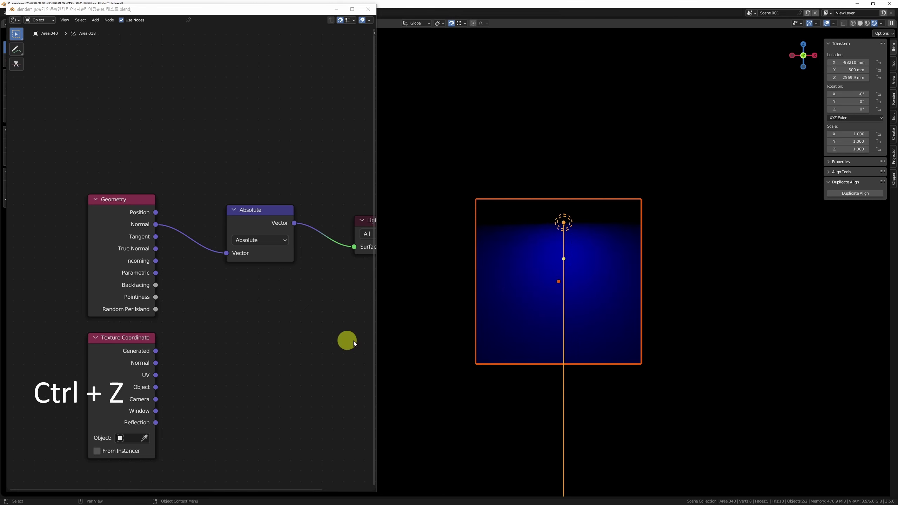
{"action": "left_click", "coordinate": [230, 297]}
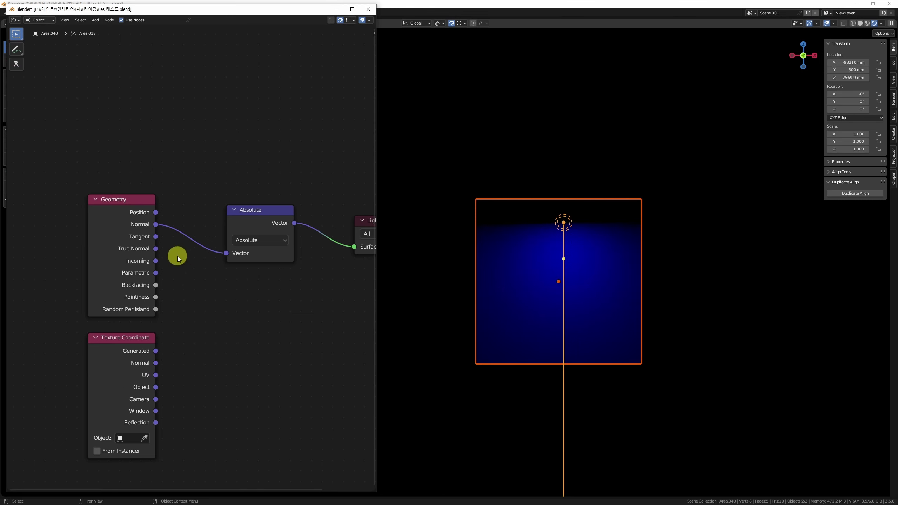
{"action": "left_click_drag", "start_coordinate": [158, 224], "coordinate": [201, 300]}
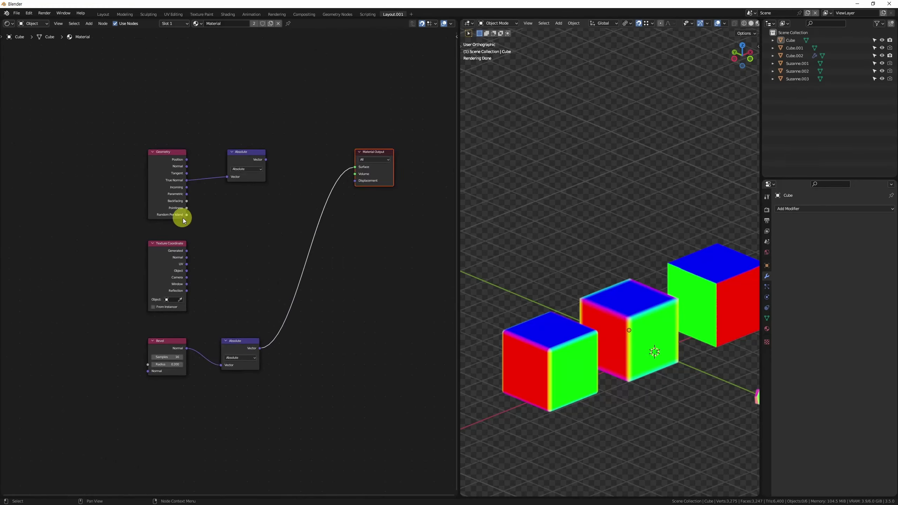
In the Bevel-node cube's material, feed Geometry Normal instead of True Normal into the upper Absolute node.
{"action": "left_click_drag", "start_coordinate": [183, 217], "coordinate": [193, 152]}
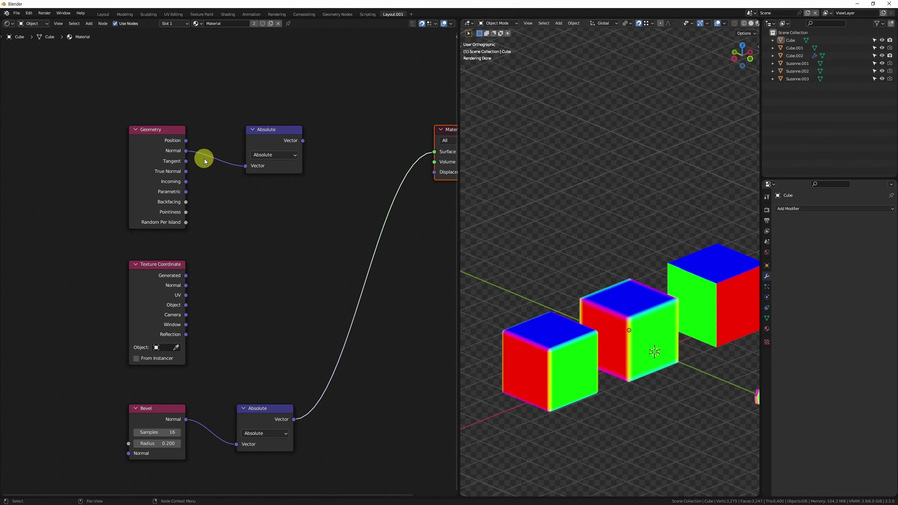